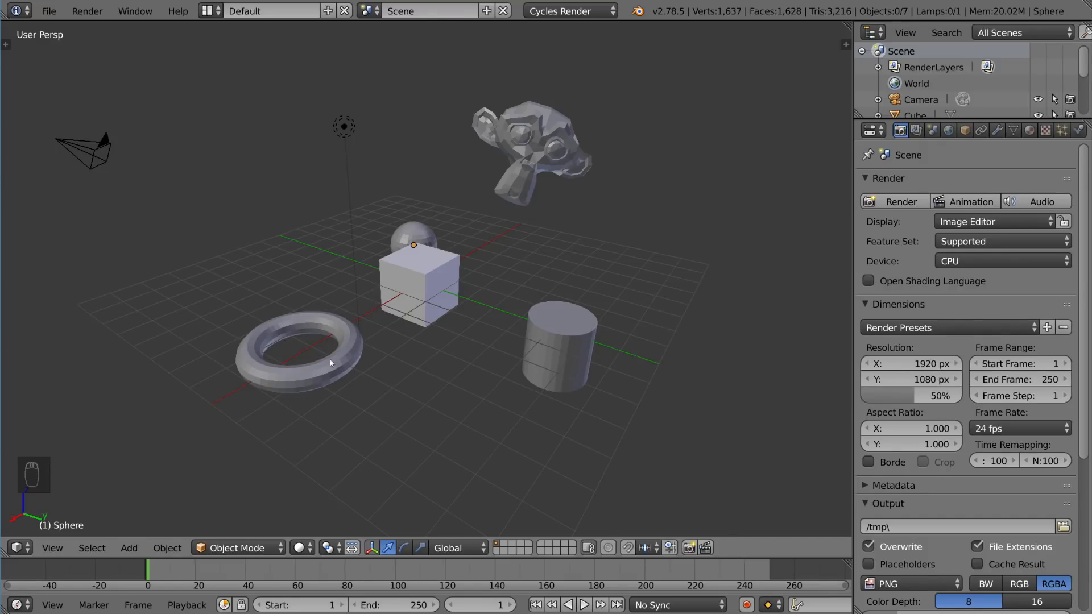
Step: Select the torus, the cylinder and the monkey head one at a time
click(347, 354)
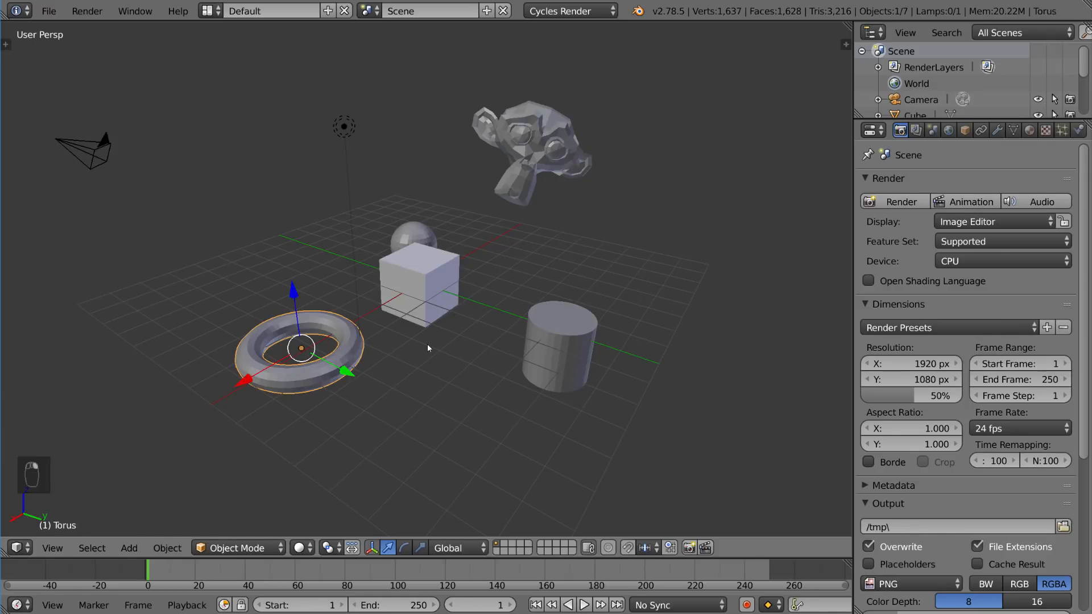
right_click(548, 353)
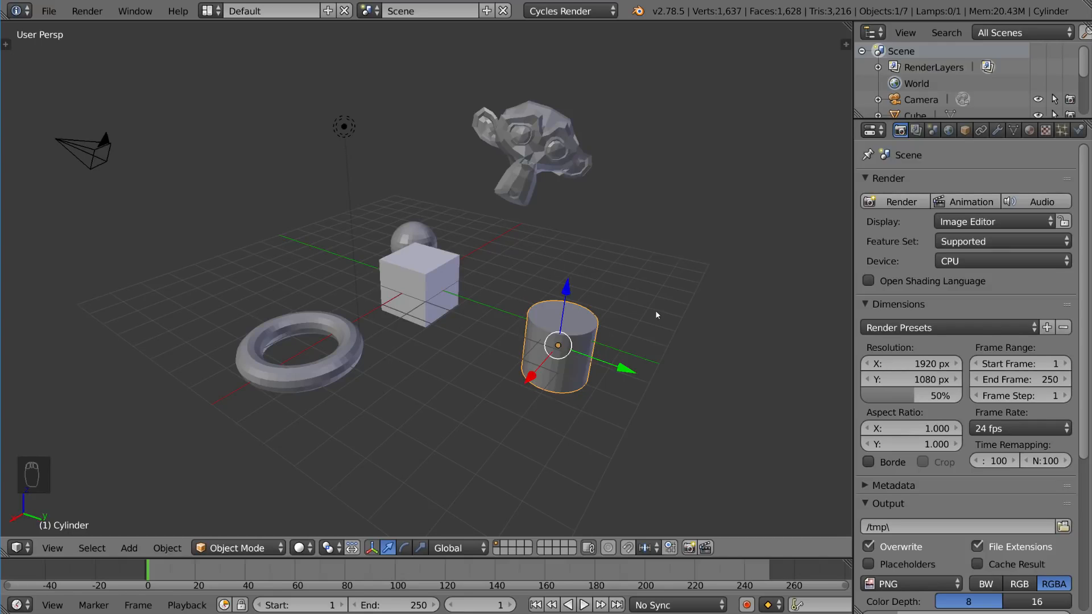
right_click(520, 189)
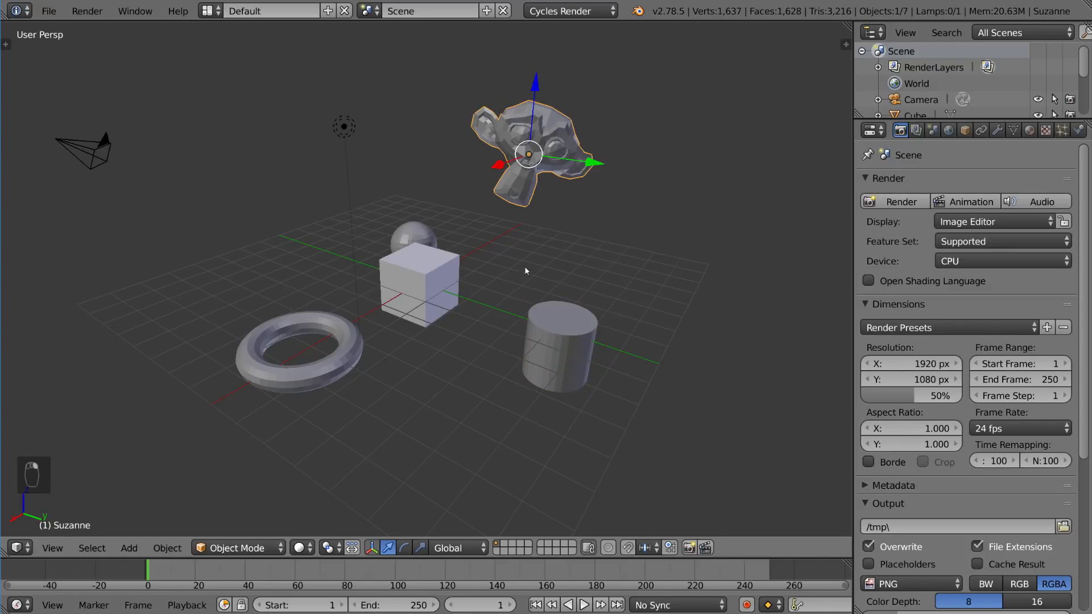
Step: Extend the monkey head selection with the cube, torus and cylinder
shift+right_click(430, 268)
shift+right_click(298, 380)
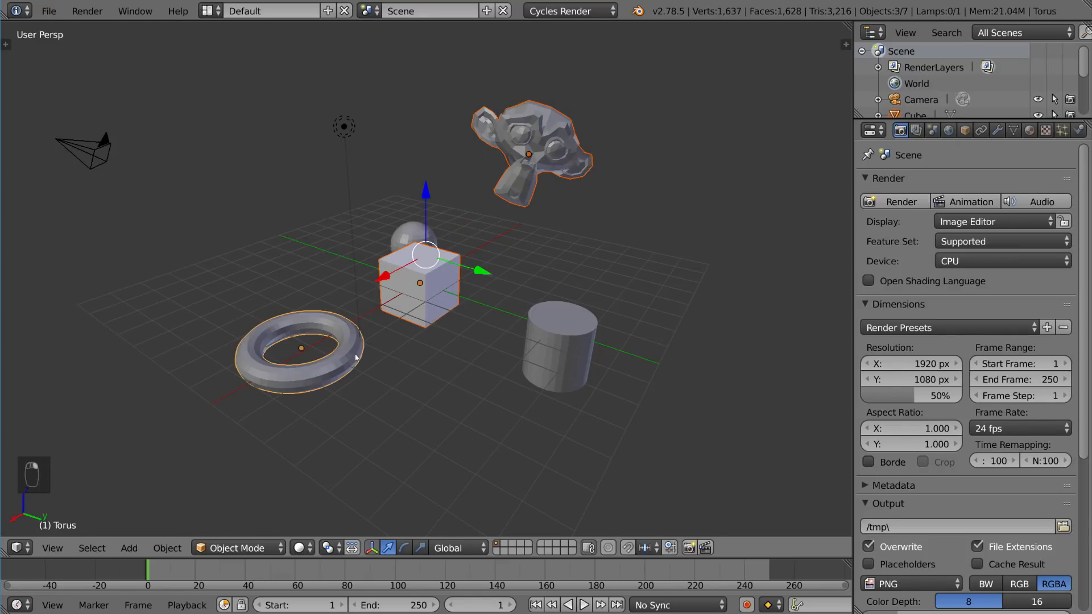
shift+right_click(541, 343)
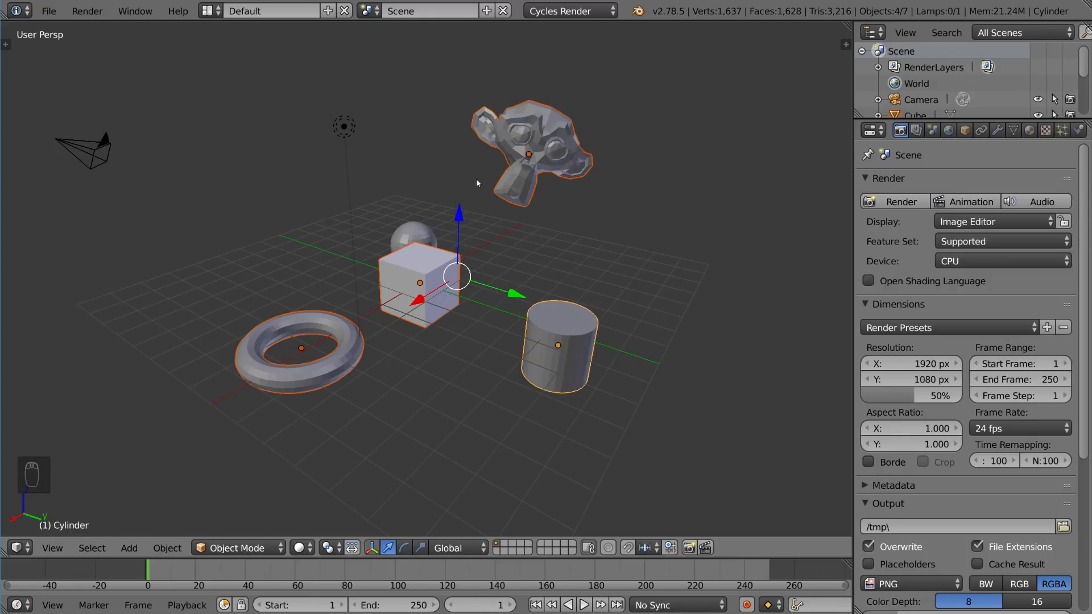
Step: Set the Select With mouse option to Left in the user preferences' input settings and close the preferences
click(49, 11)
click(91, 189)
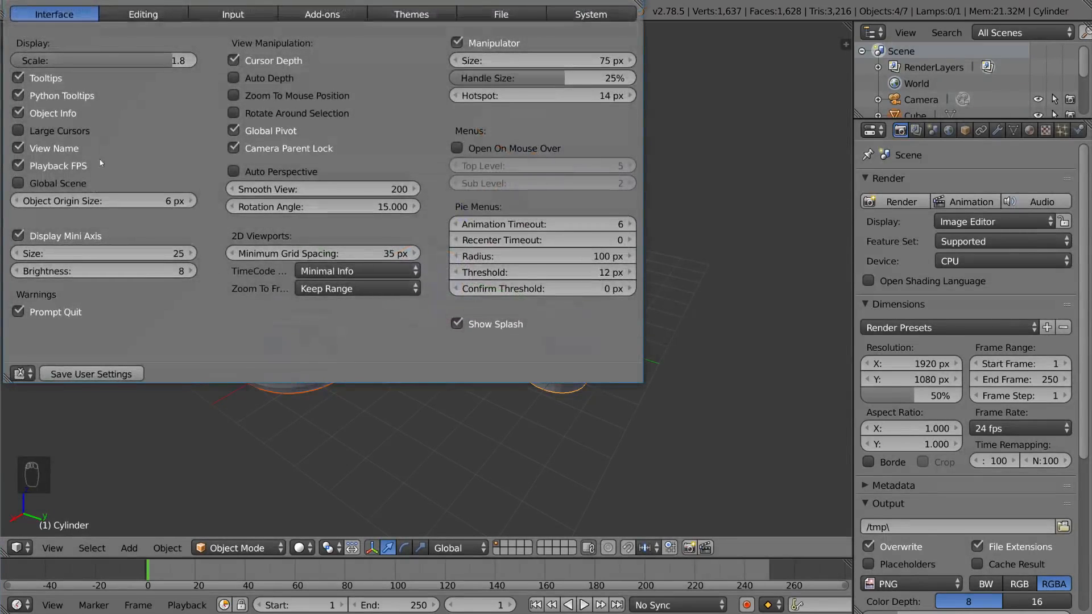
click(245, 17)
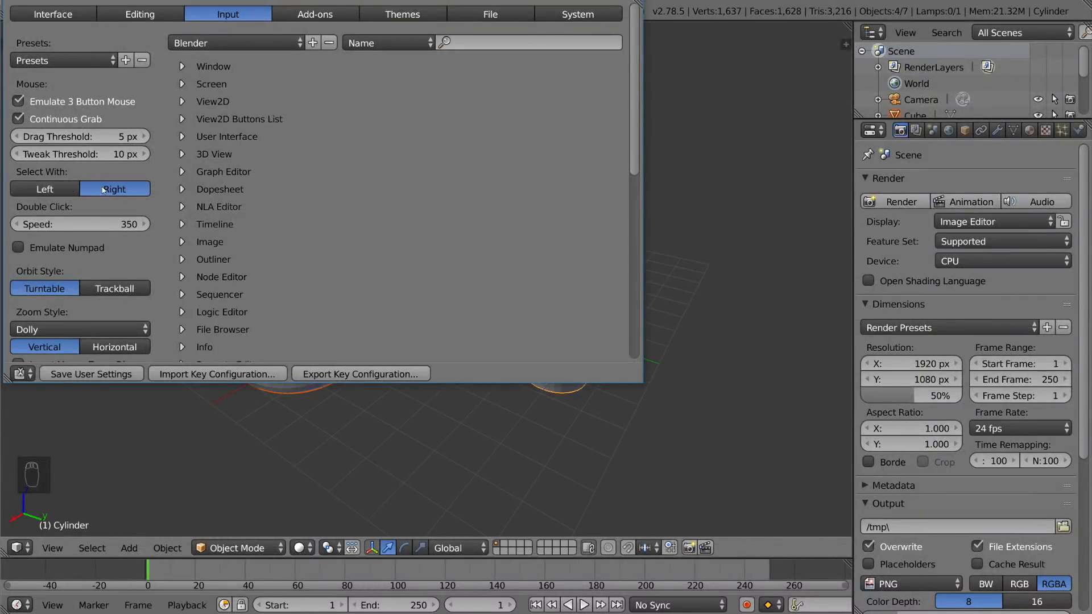
click(66, 189)
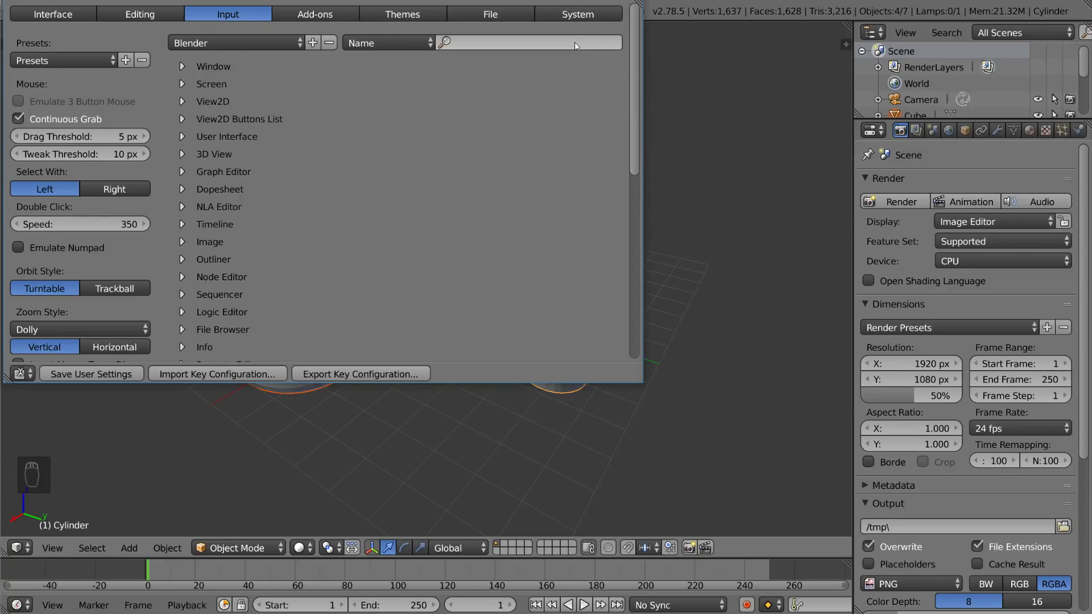
click(626, 0)
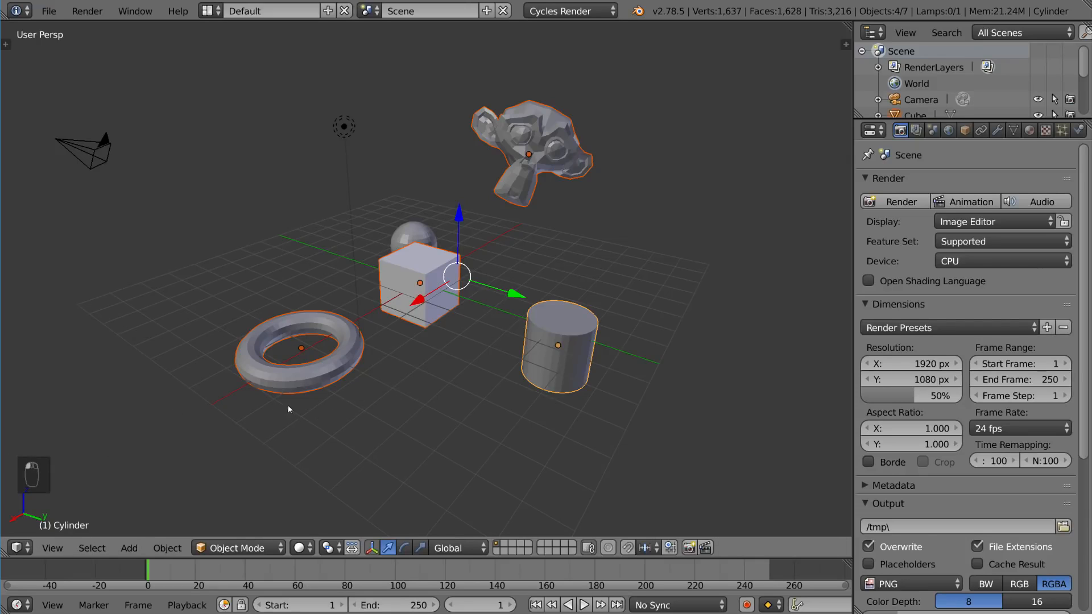
Step: Select the torus, cylinder and cube individually, finishing with only the cube selected
right_click(290, 380)
right_click(522, 343)
right_click(390, 313)
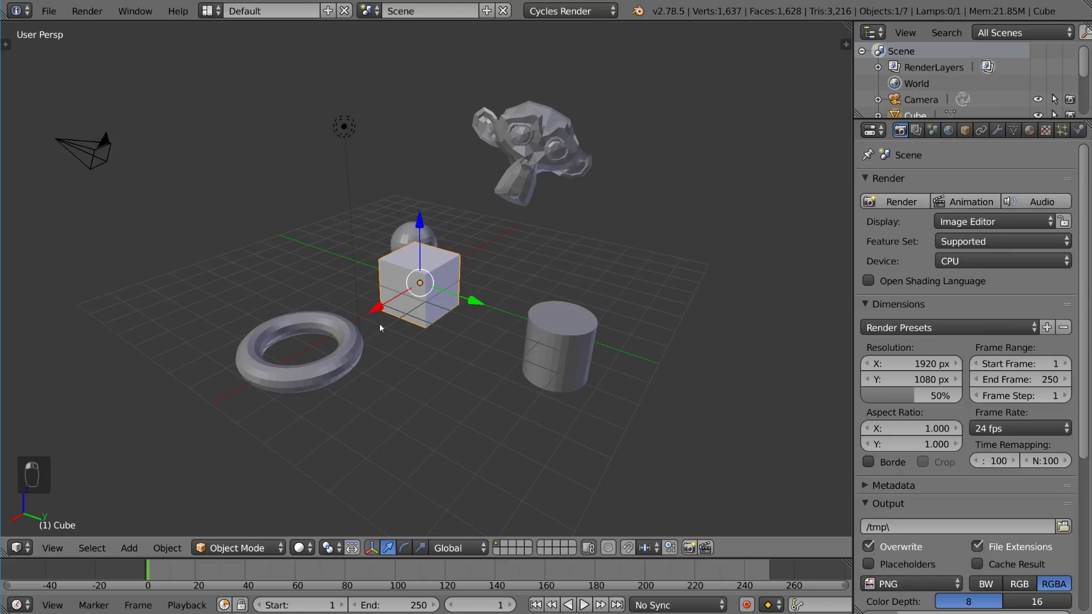
right_click(356, 340)
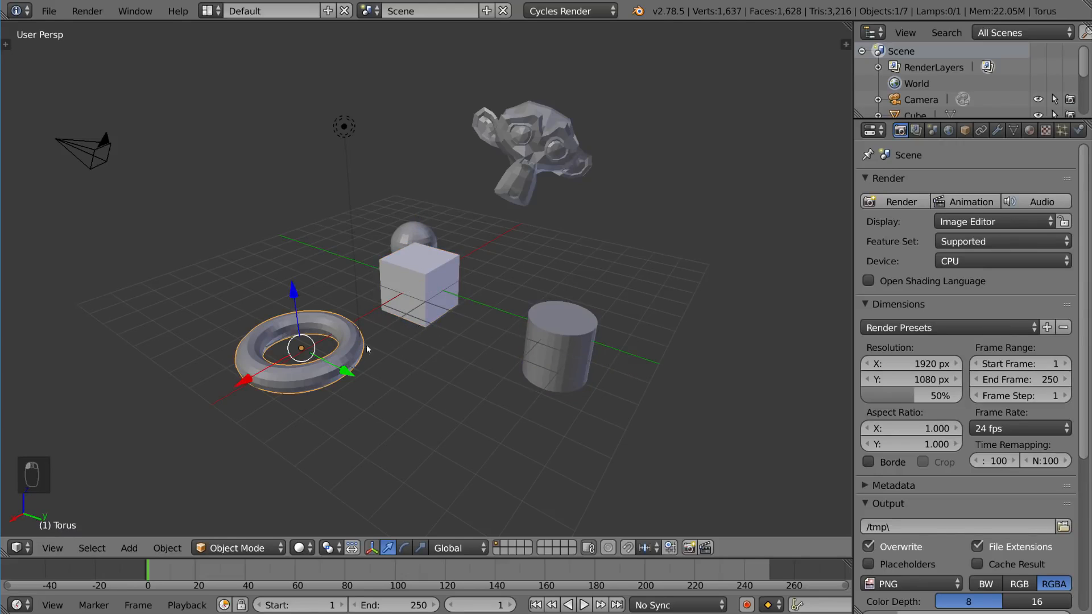
right_click(413, 309)
Step: Switch the viewport to wireframe shading and select the sphere seen through the cube
key(z)
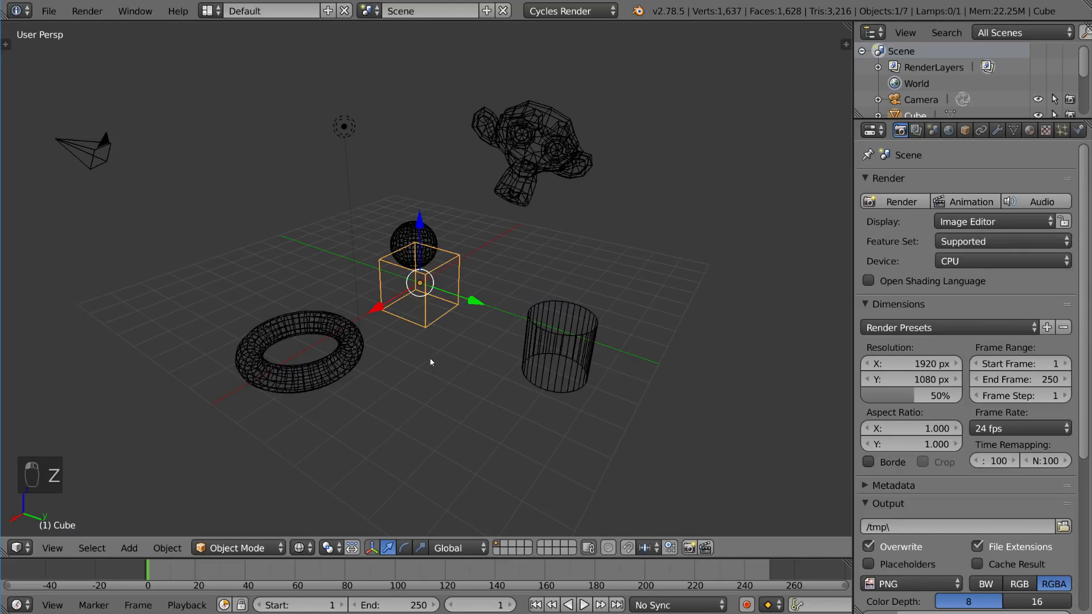
scroll(431, 362, up, 8)
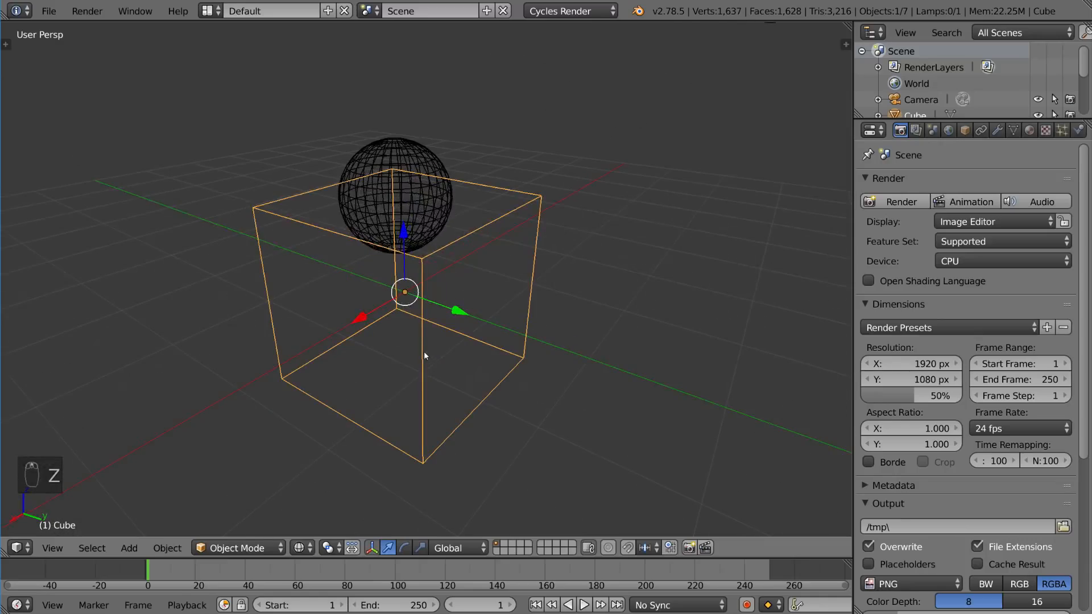
scroll(425, 337, up, 1)
middle_drag(425, 337, 389, 333)
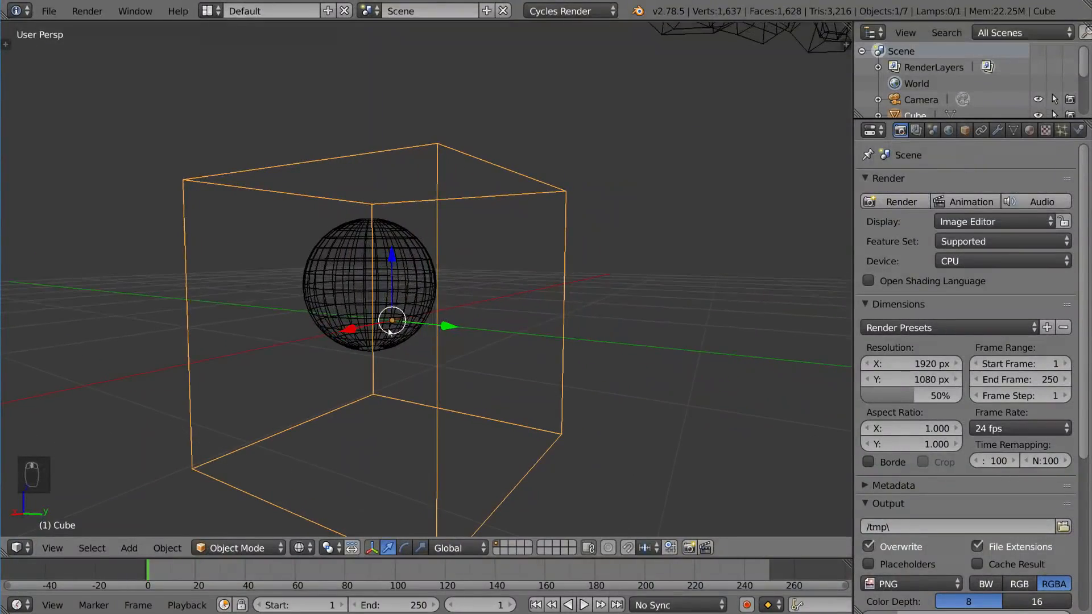
right_click(344, 281)
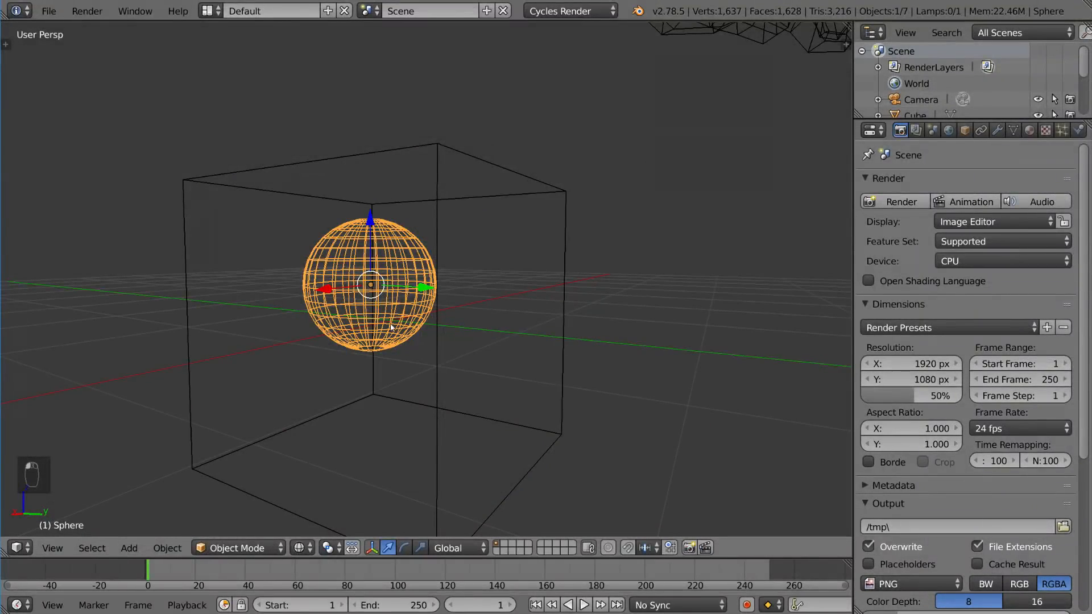
Step: Toggle the viewport to solid shading and back to wireframe, and select the cube around the sphere
middle_drag(424, 359, 440, 336)
key(z)
key(z)
right_click(465, 356)
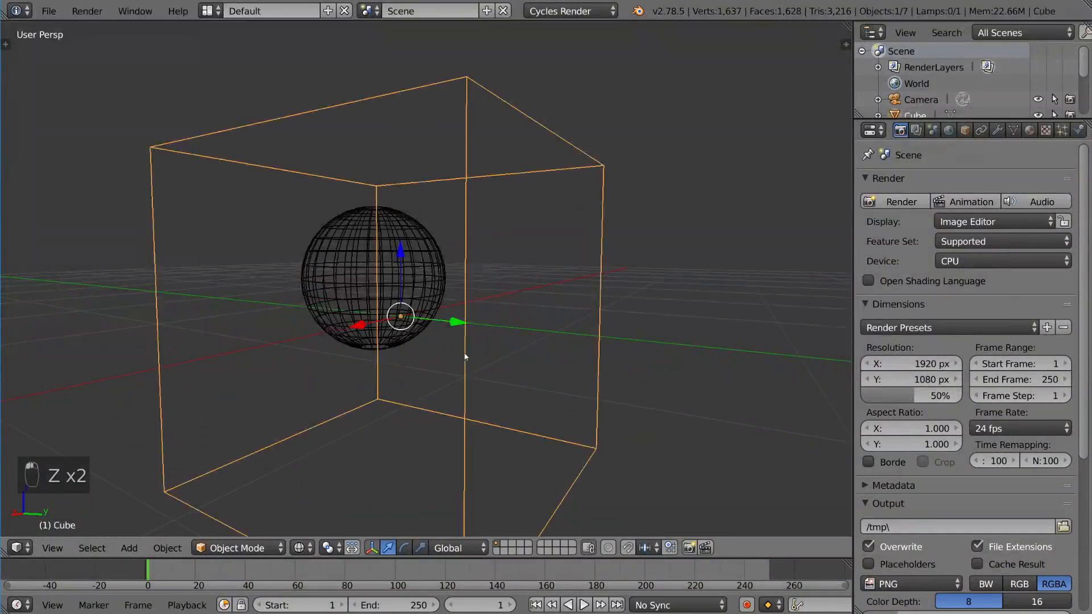
Step: Try moving the cube upward along the global Z axis, and undo the move
middle_drag(469, 393, 494, 333)
key(g)
key(z)
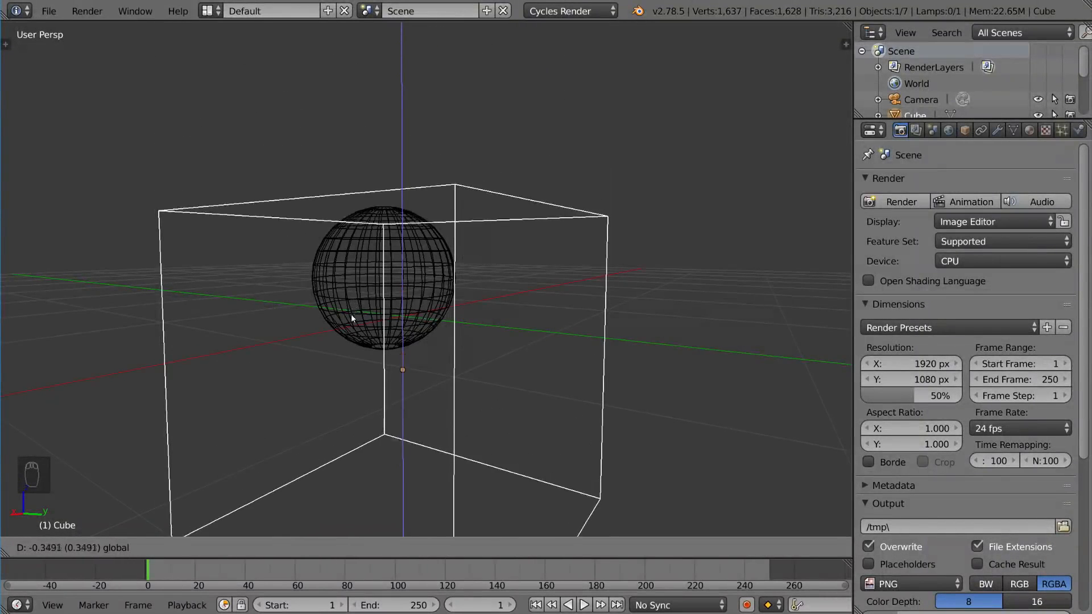
click(421, 226)
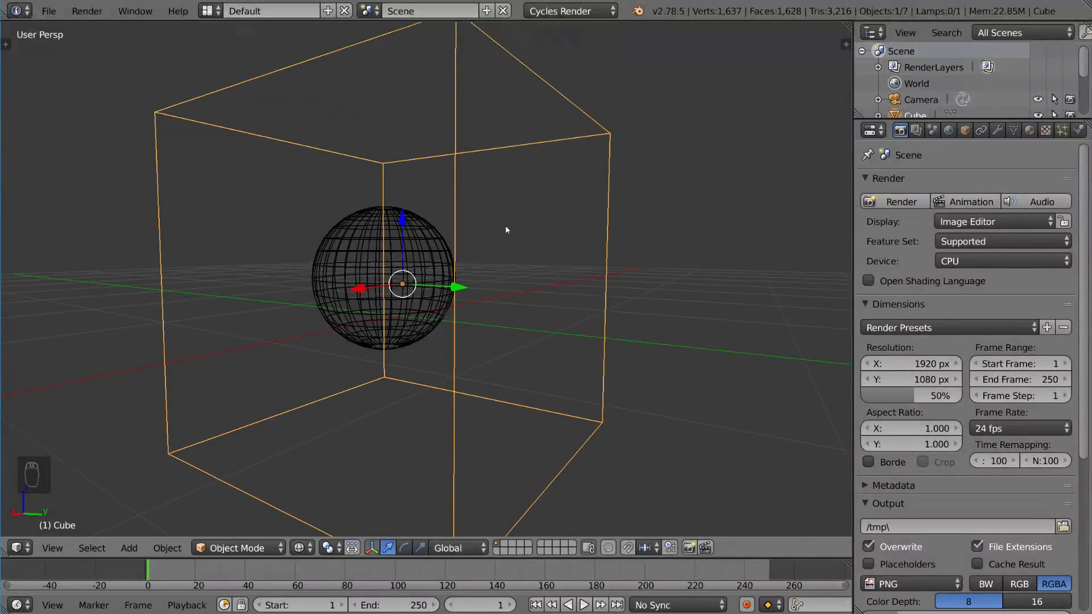
key(ctrl+z)
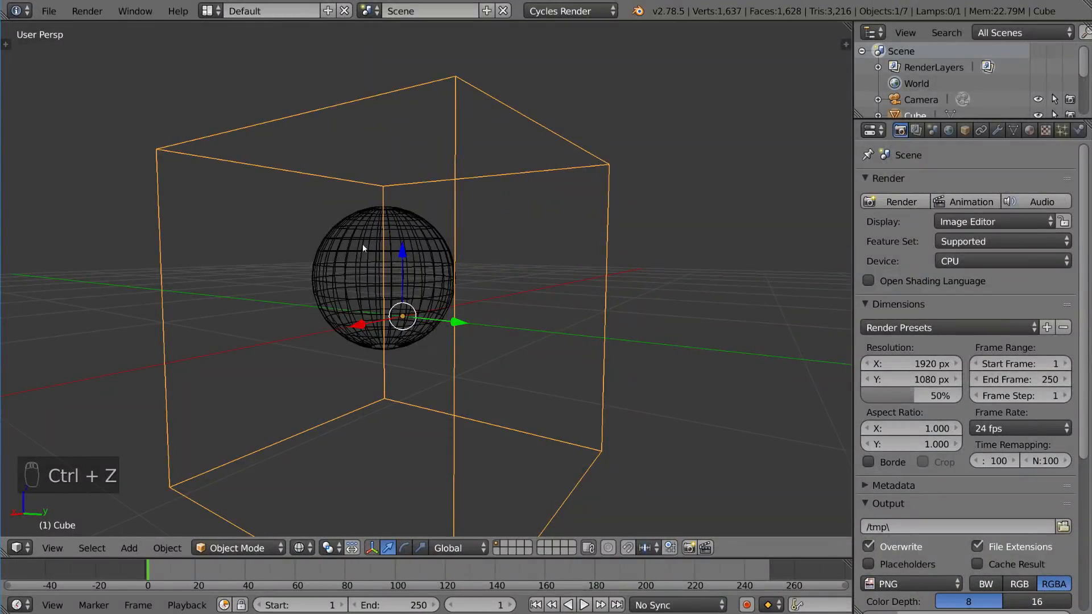
Step: Try moving the cube along the X axis with its manipulator handle, and undo the move
middle_drag(480, 275, 458, 393)
scroll(337, 347, down, 1)
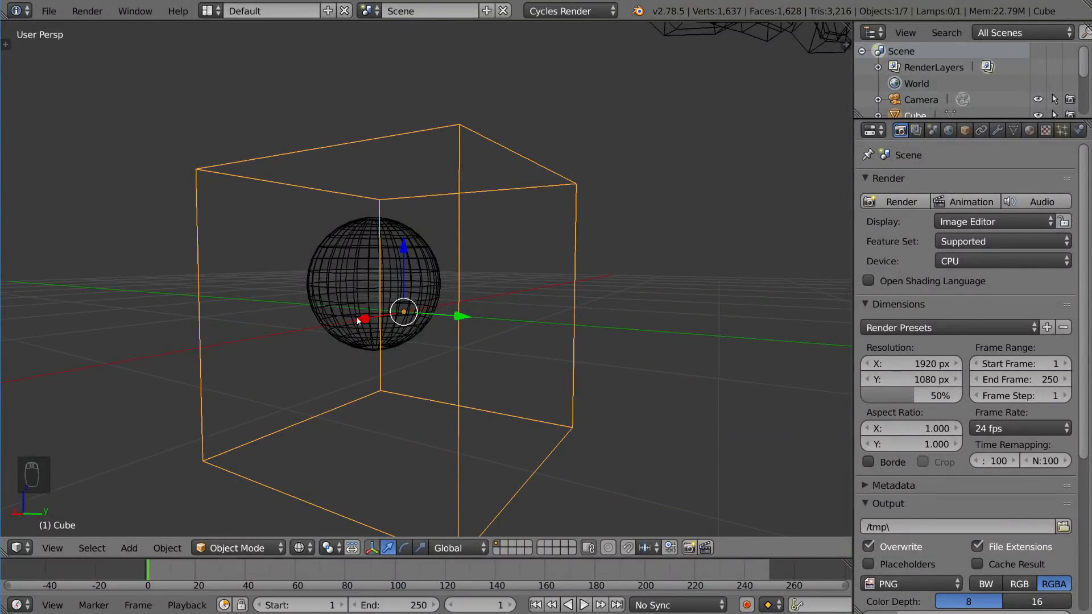
drag(358, 321, 419, 319)
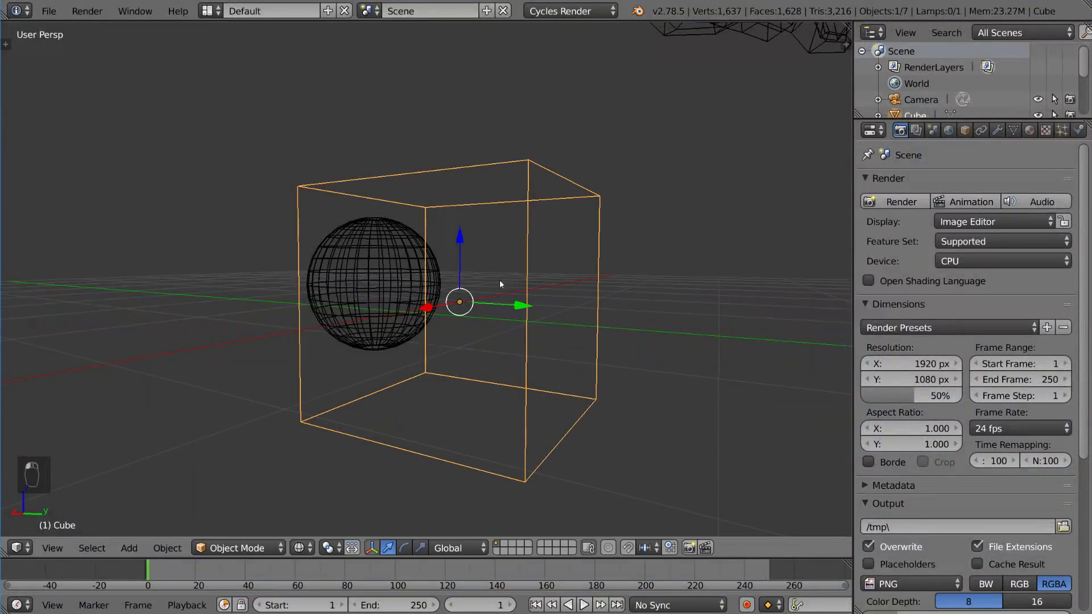
key(ctrl+z)
key(ctrl+z)
key(ctrl+z)
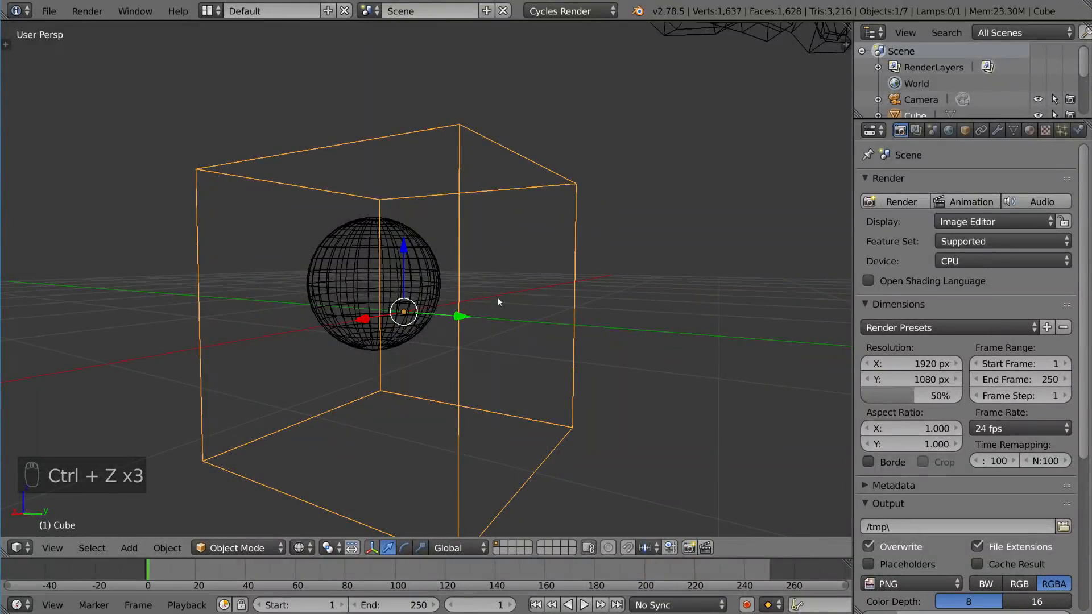
Step: Alternate the selection between the sphere and the surrounding cube, finishing with the cube selected
middle_drag(464, 338, 422, 339)
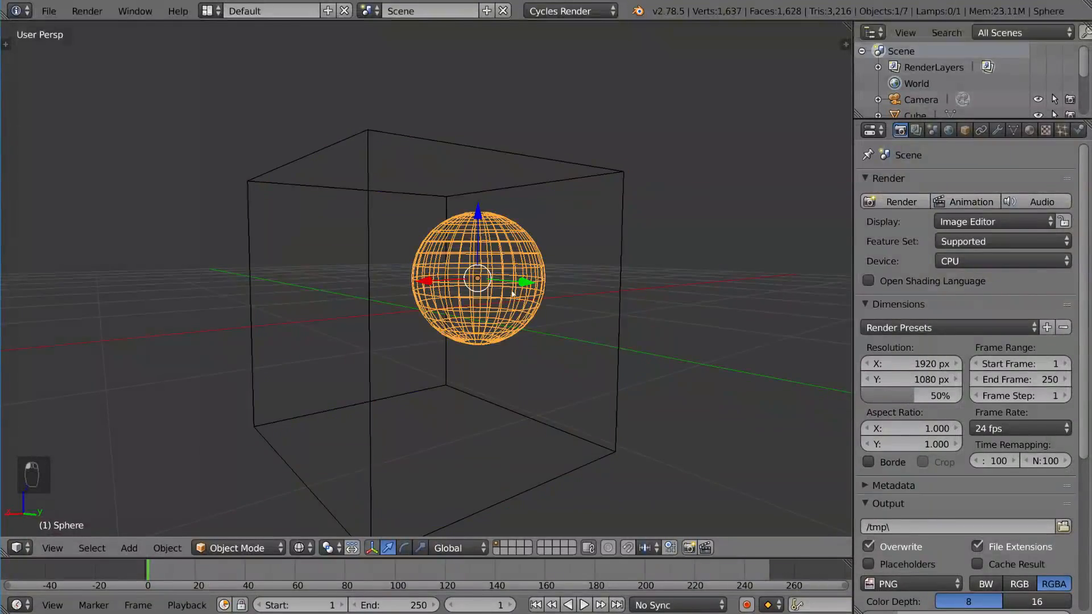
middle_drag(481, 364, 487, 325)
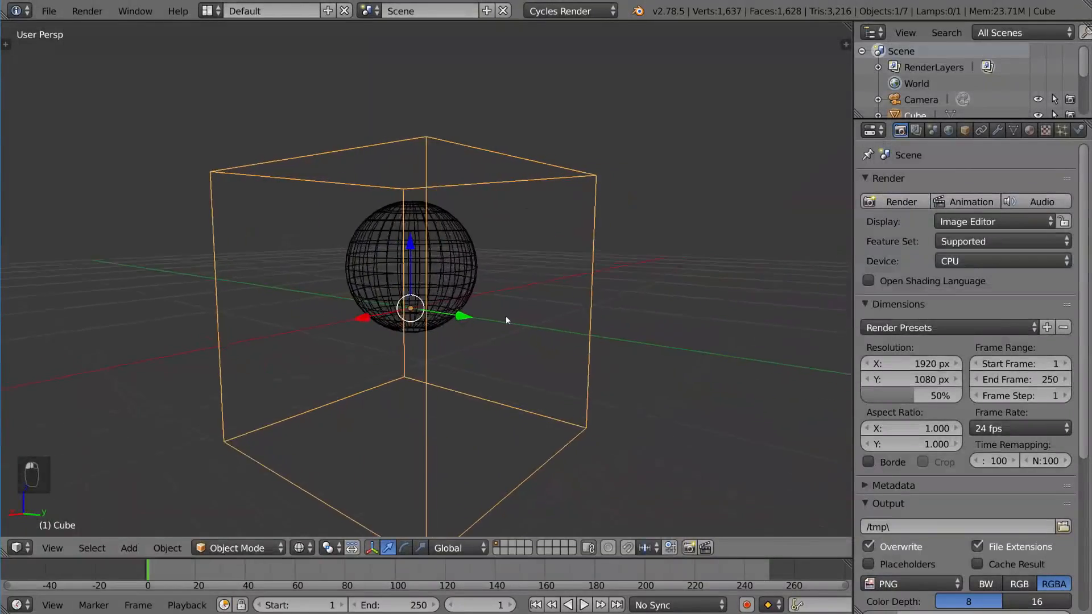
middle_drag(506, 315, 479, 302)
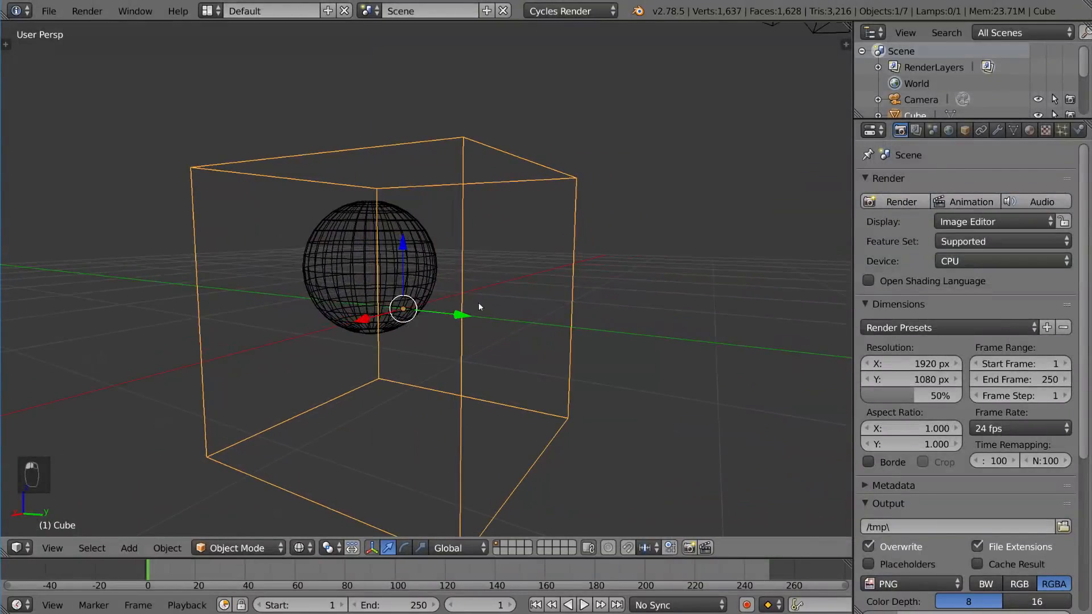
right_click(406, 251)
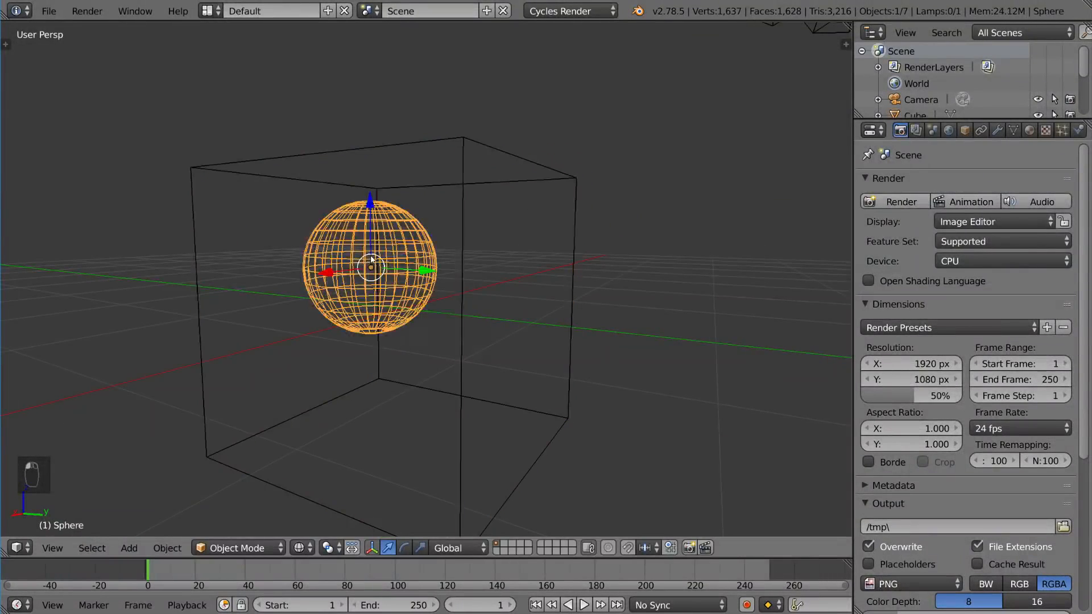
right_click(419, 244)
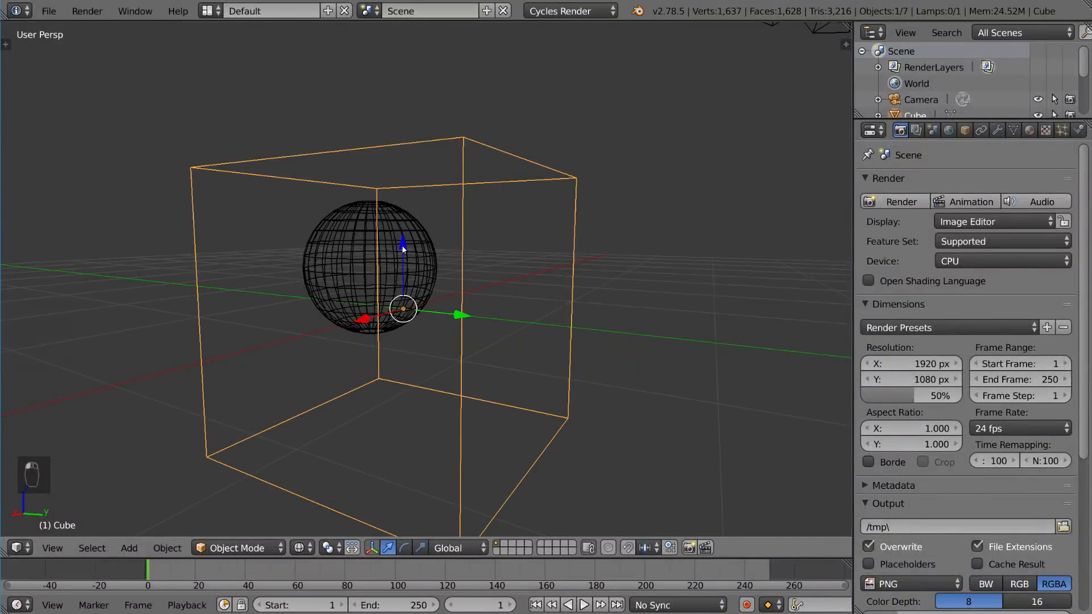
Step: Try selecting the sphere behind the cube's manipulator handles, and select it at its outer edge, clear of the handles
click(403, 249)
click(403, 249)
click(403, 248)
middle_drag(446, 292, 489, 336)
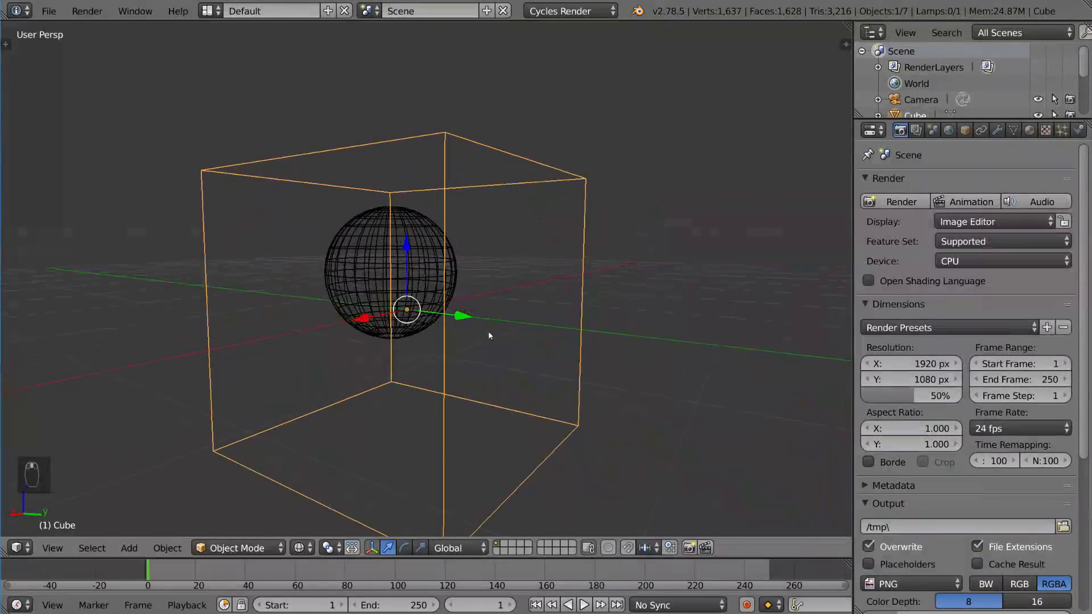
click(408, 254)
middle_drag(408, 254, 519, 278)
click(377, 316)
scroll(545, 284, up, 2)
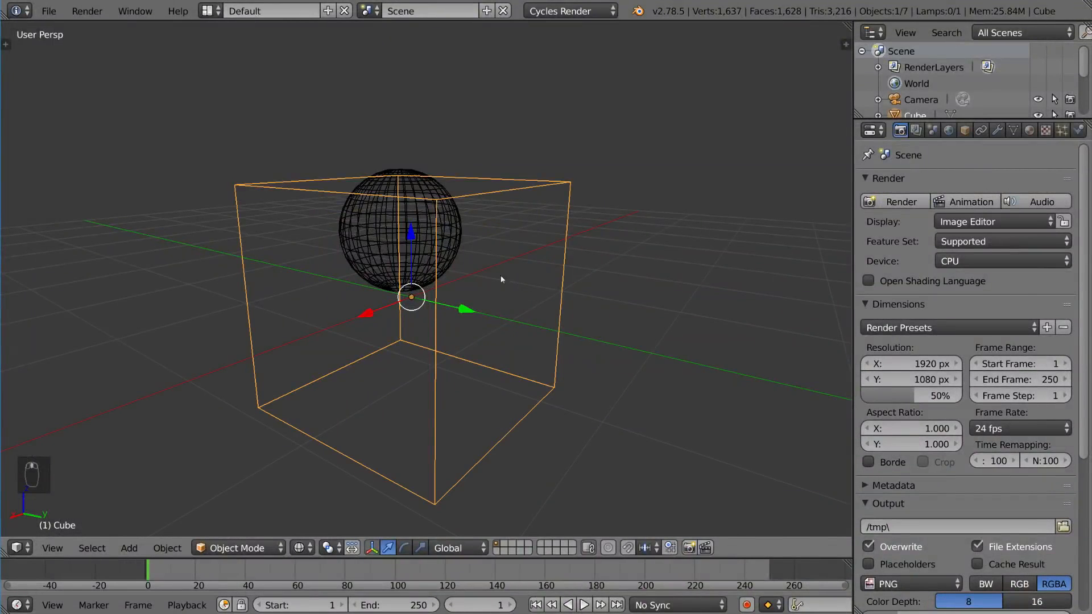
right_click(448, 203)
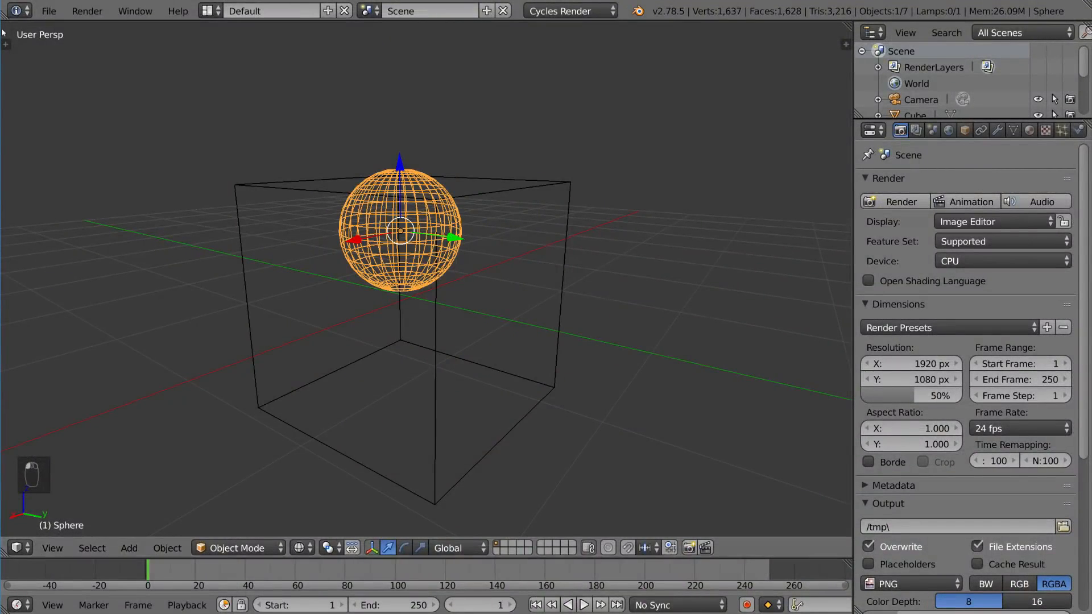
Step: Set the Select With mouse option back to Right in the user preferences and close the preferences
click(45, 12)
click(103, 191)
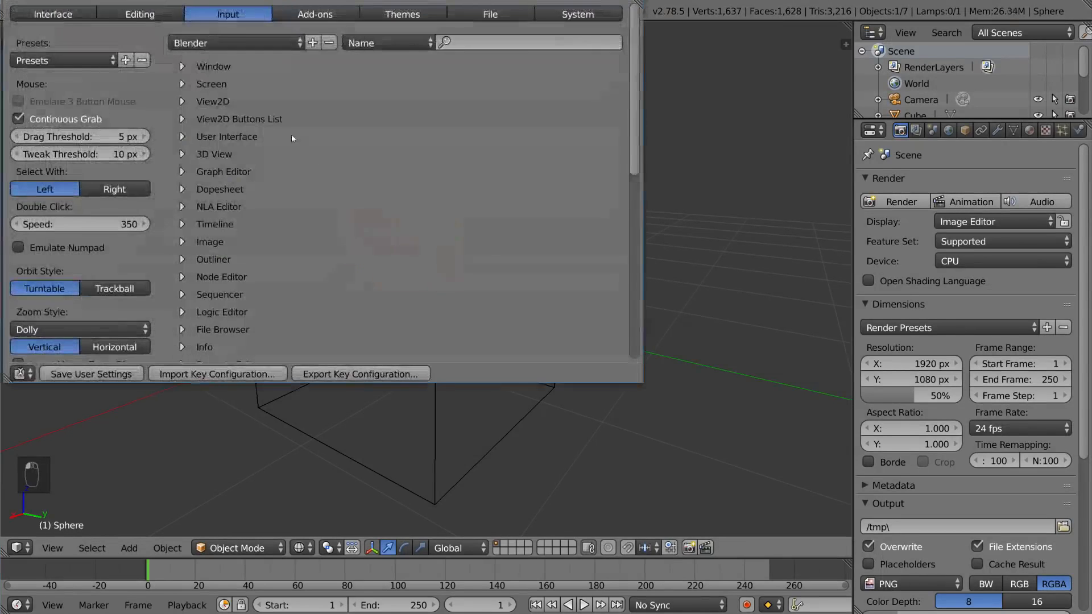
click(129, 194)
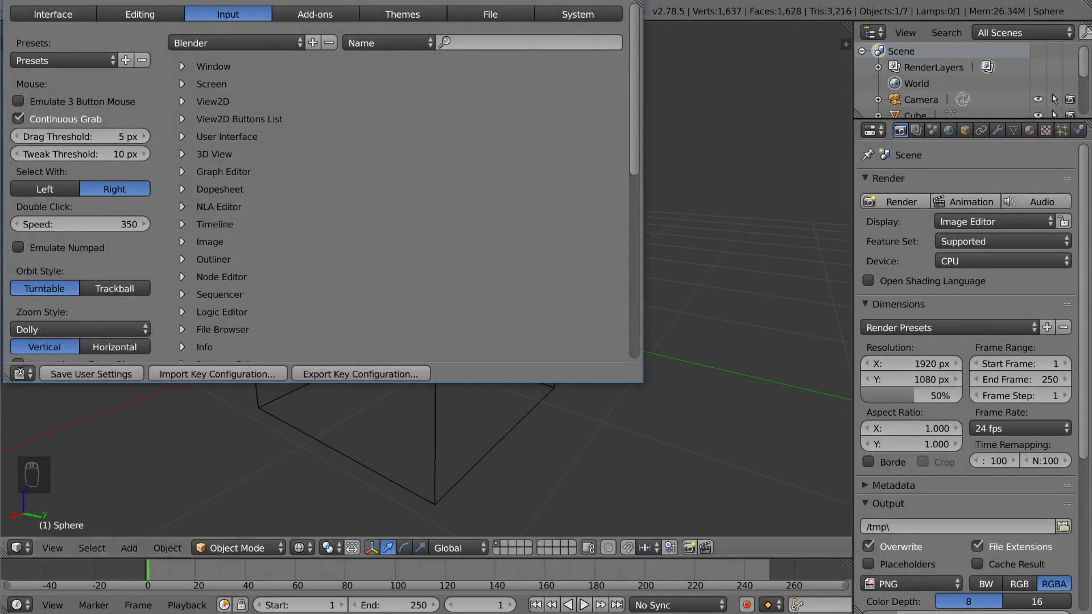
click(634, 1)
Step: Place the 3D cursor near the cube's upper edge and select the cube, followed by the sphere inside it
click(528, 186)
right_click(528, 187)
middle_drag(528, 189, 460, 258)
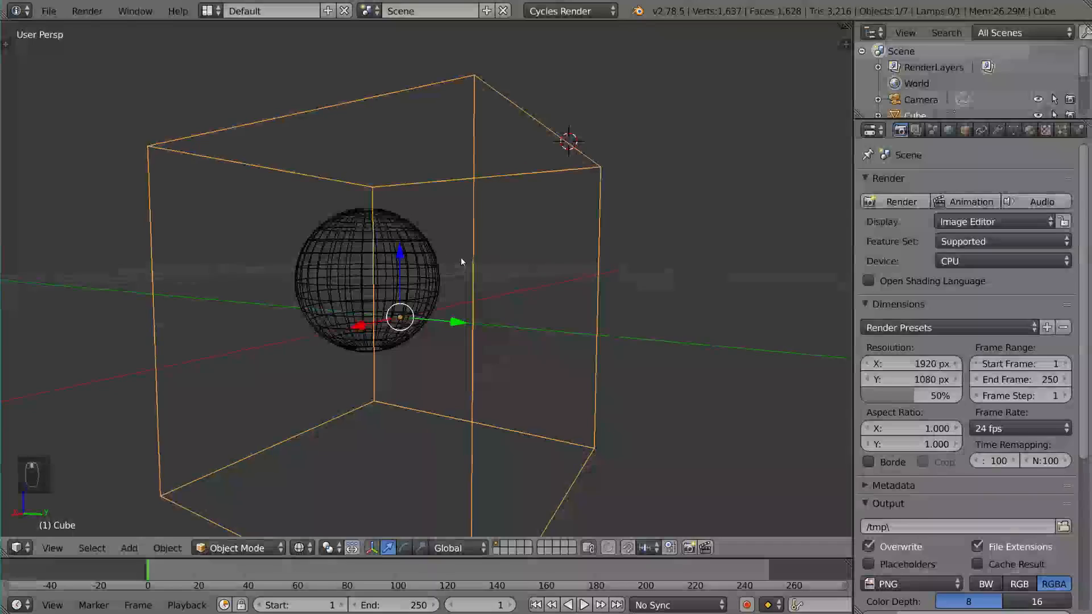
right_click(401, 256)
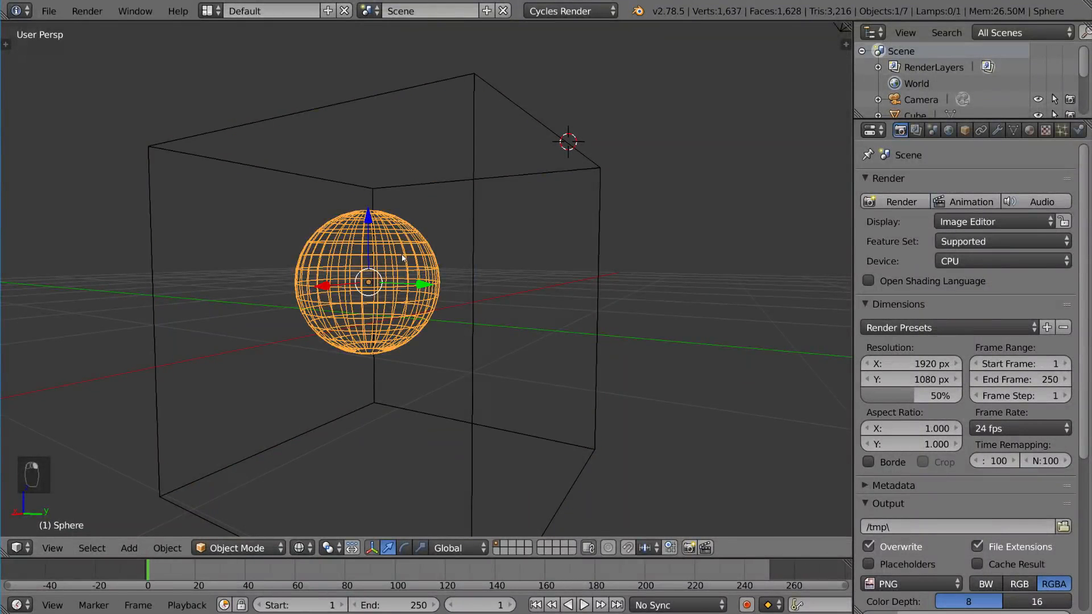
Step: Select the cube, move it slightly along the X axis, and select the sphere inside it
right_click(474, 357)
middle_drag(457, 357, 362, 328)
key(g)
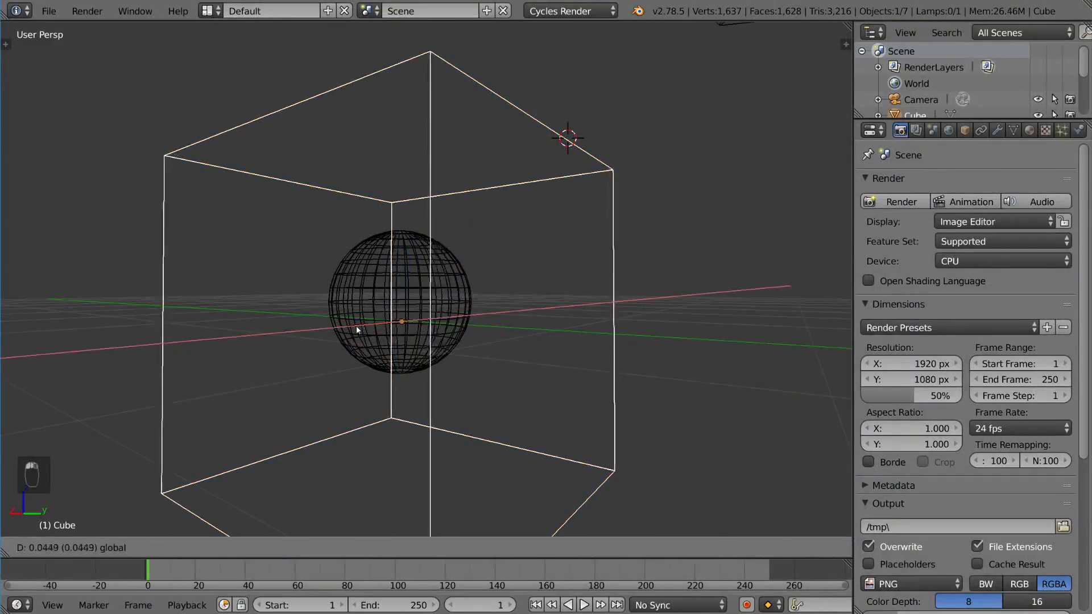
click(375, 336)
right_click(377, 331)
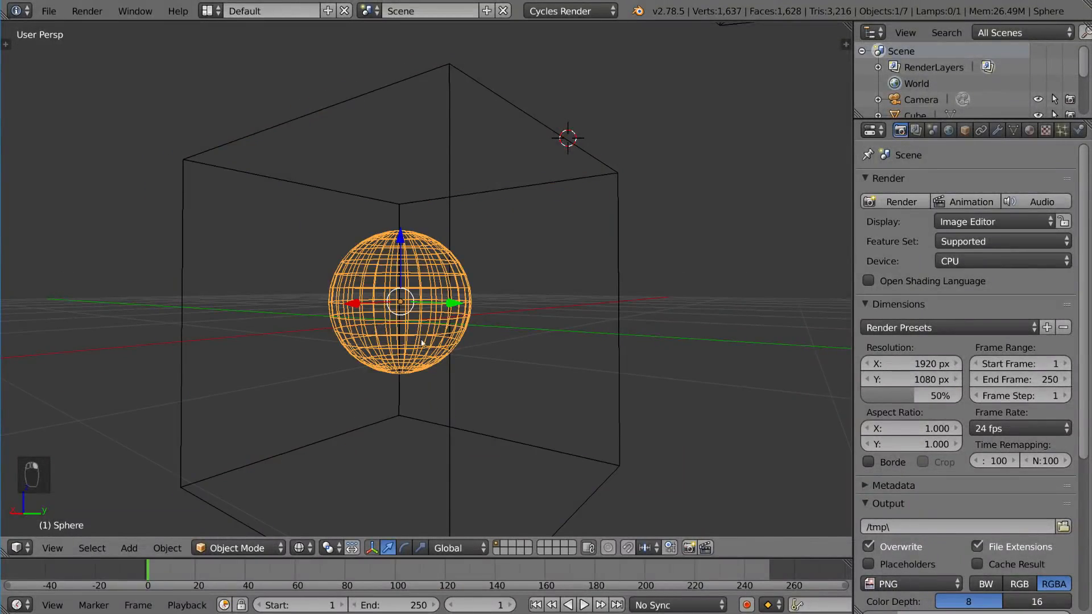
Step: Select the cube and switch the viewport from wireframe to solid shading, with the whole scene in view
mouse_move(423, 342)
middle_down()
mouse_move(487, 359)
mouse_move(446, 377)
mouse_move(525, 340)
mouse_move(578, 340)
mouse_move(528, 340)
mouse_move(529, 323)
mouse_move(514, 324)
mouse_move(516, 342)
mouse_move(541, 338)
mouse_move(537, 330)
middle_up()
right_click(486, 370)
scroll(525, 339, up, 2)
scroll(512, 323, down, 4)
key(z)
scroll(518, 335, down, 3)
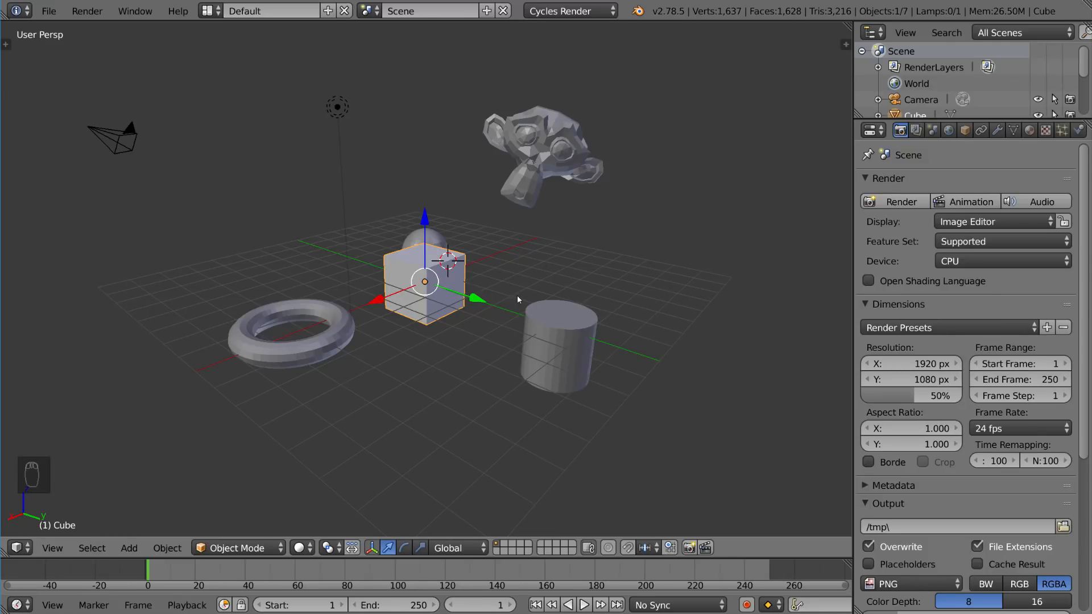
Step: Apply the cube's rotation and deselect everything
key(ctrl+a)
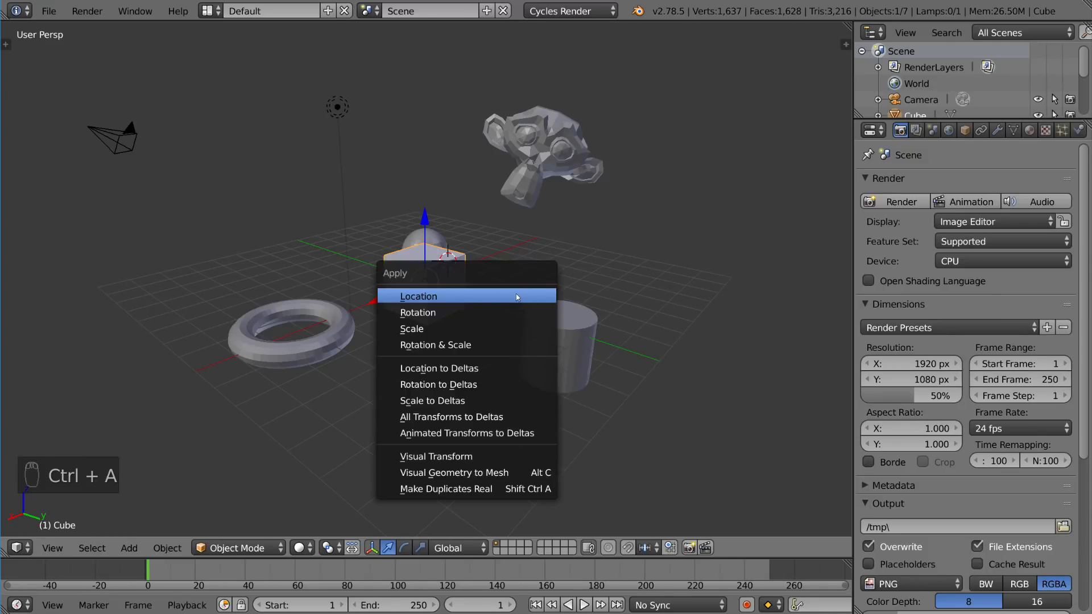
click(449, 316)
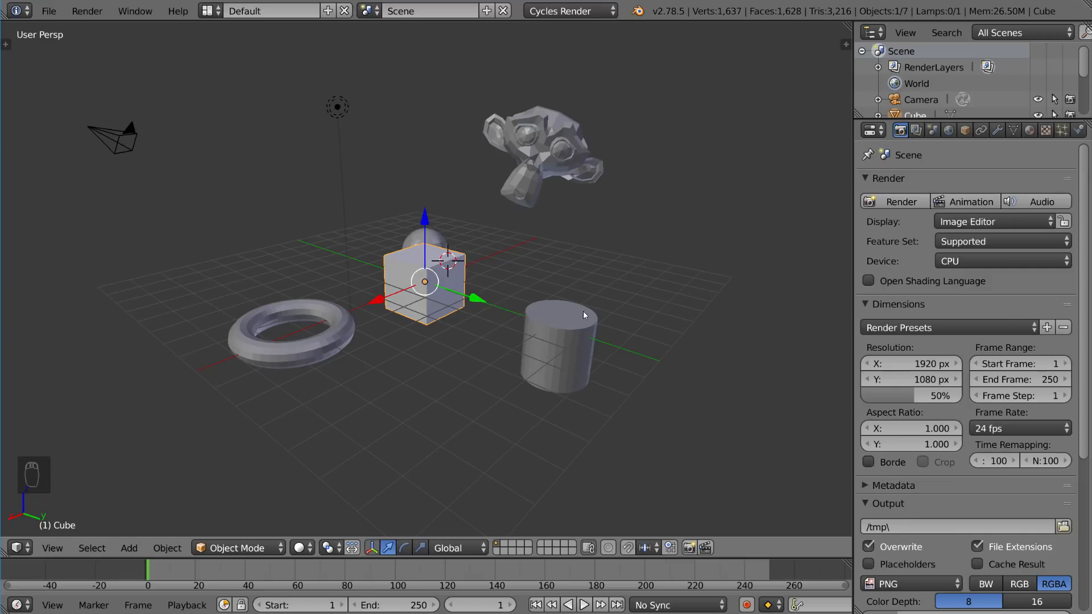
key(a)
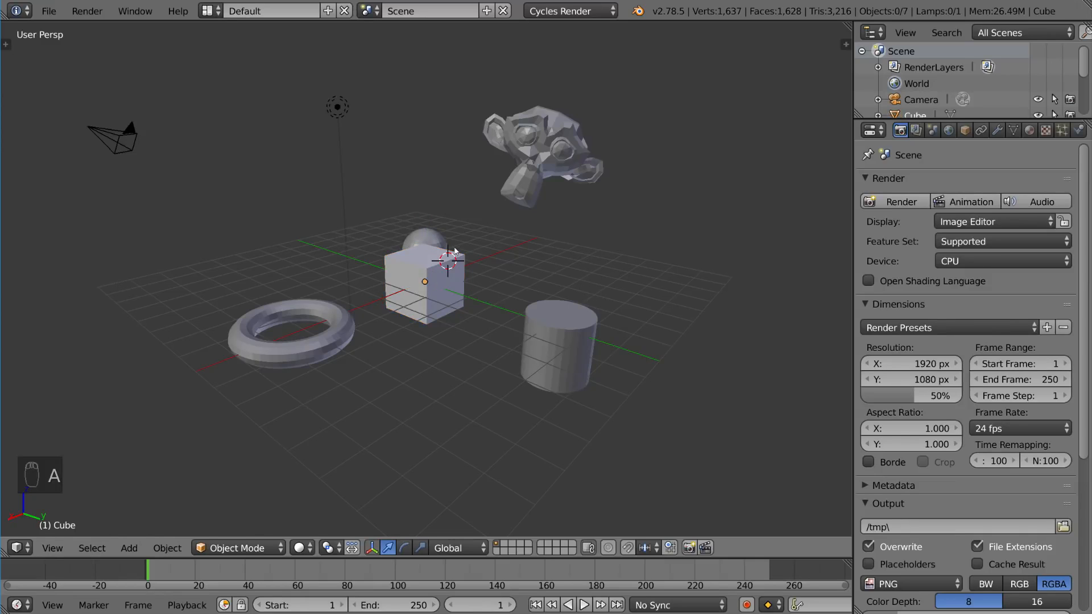
middle_drag(438, 266, 469, 259)
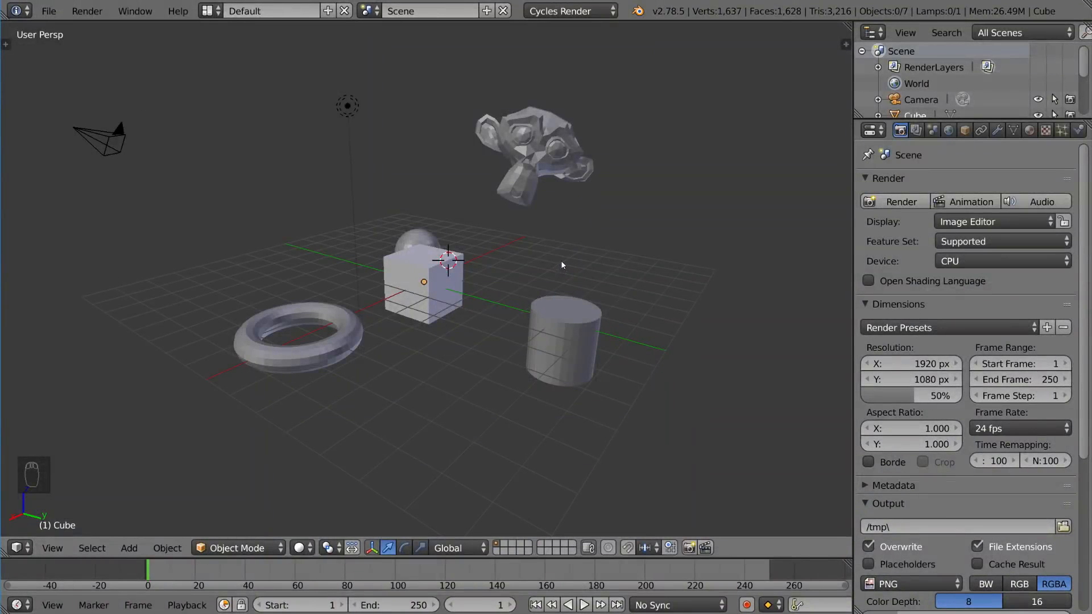
Step: Select every object in the scene at once, including the camera and lamp, and deselect them all again
key(a)
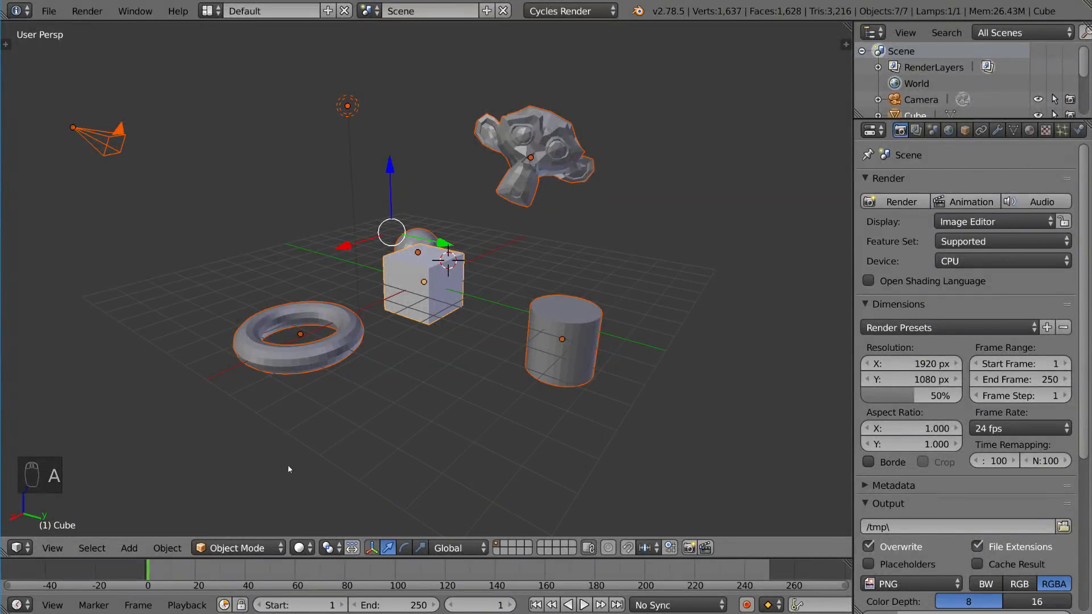
middle_drag(665, 324, 602, 307)
scroll(609, 327, down, 4)
key(a)
scroll(585, 319, up, 4)
scroll(598, 310, up, 3)
scroll(598, 306, down, 2)
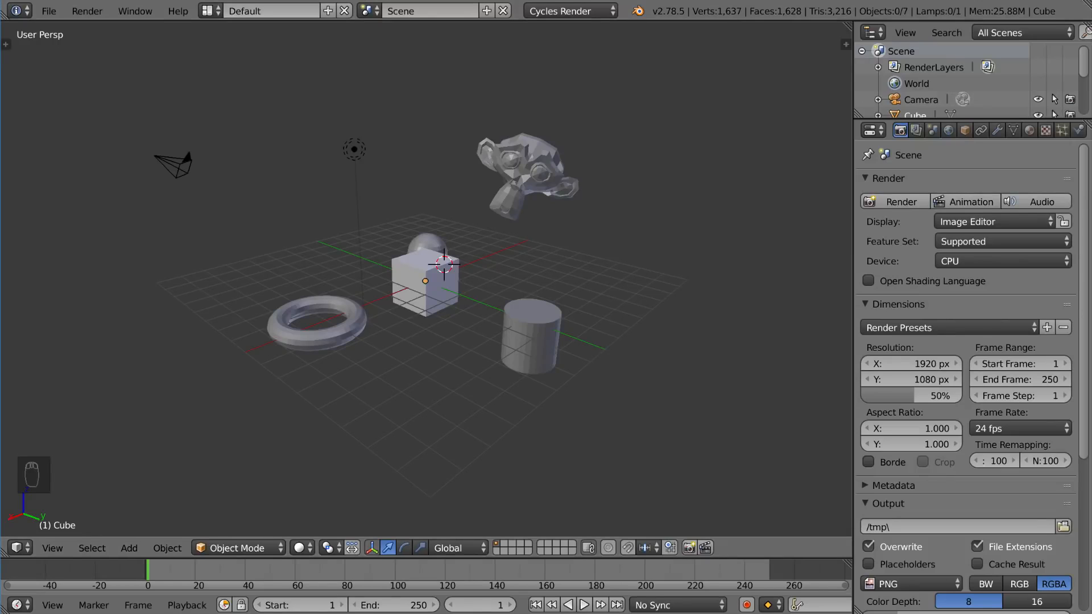
Step: Build up a selection of the monkey, cube, cylinder and torus, make the monkey active, and deselect everything
right_click(526, 170)
shift+right_click(451, 278)
shift+right_click(527, 319)
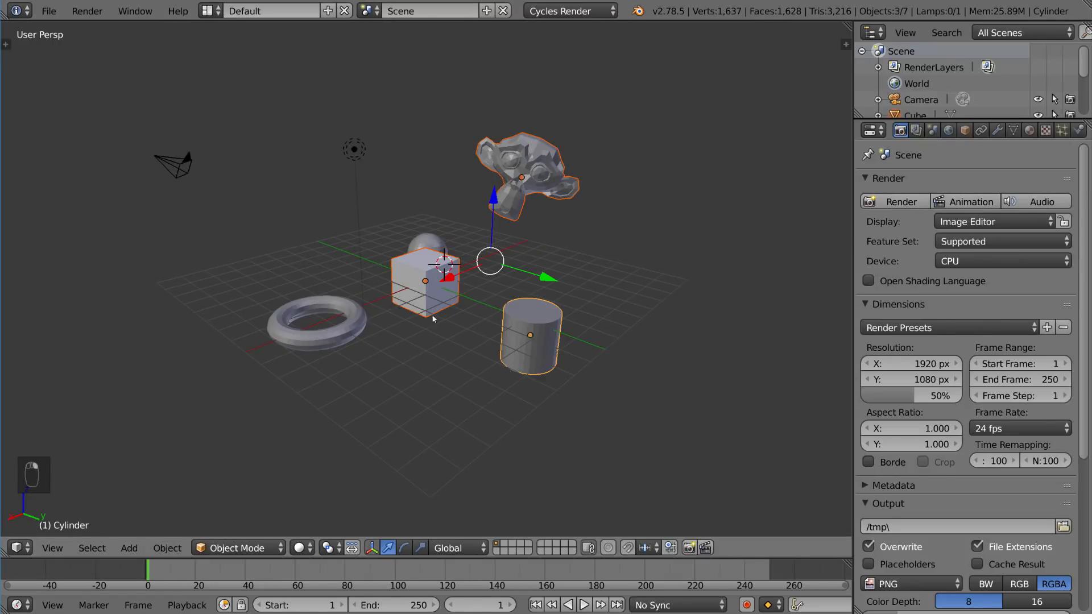
shift+right_click(351, 326)
shift+right_click(522, 181)
key(a)
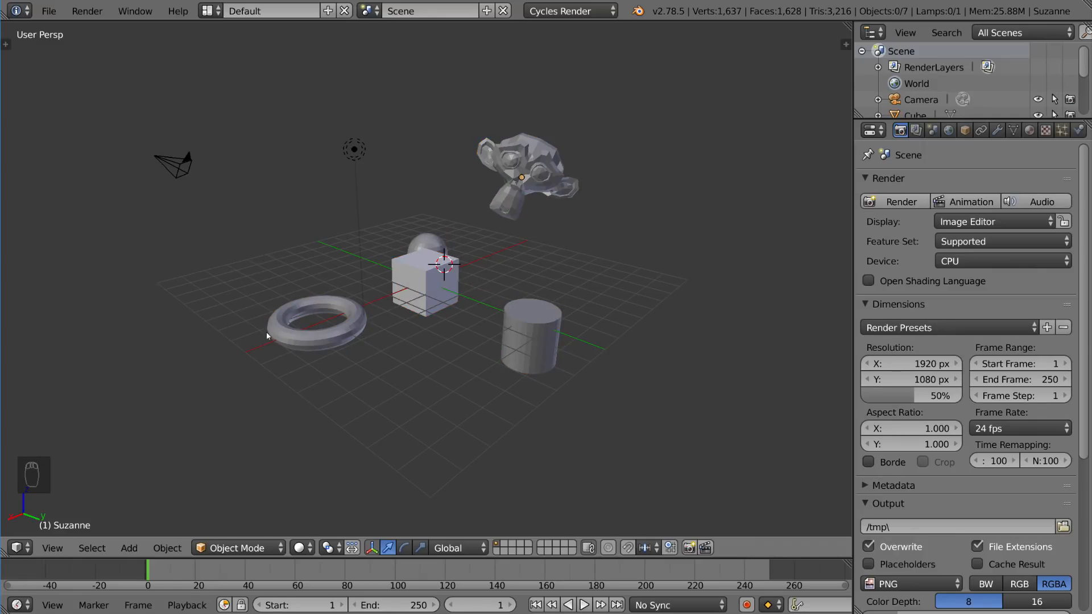
Step: Border-select the lamp, torus, sphere and cube with one box around them
key(c)
key(b)
key(b)
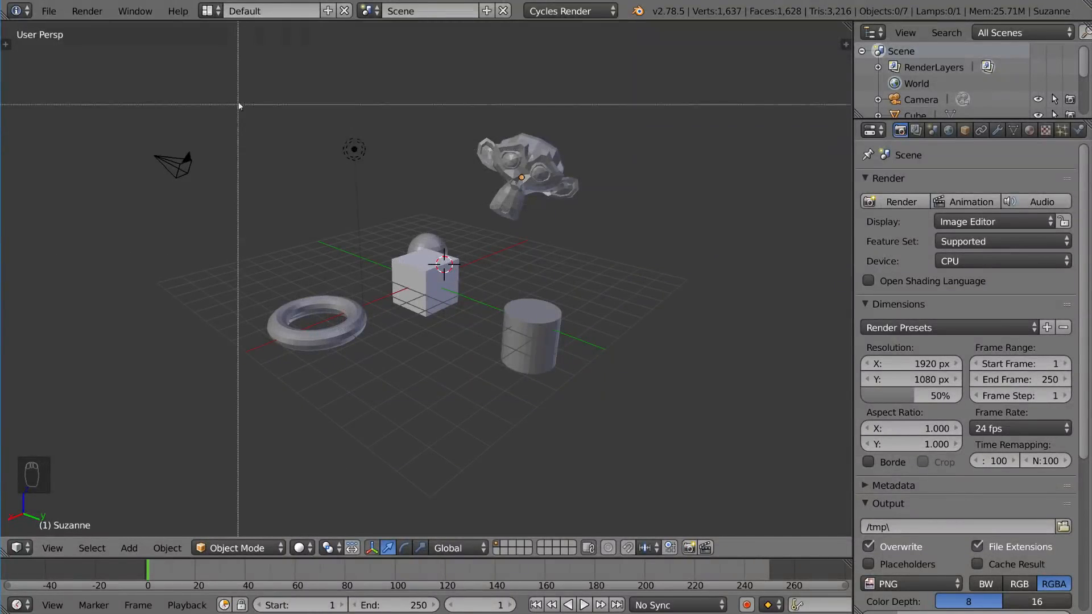
drag(243, 94, 457, 390)
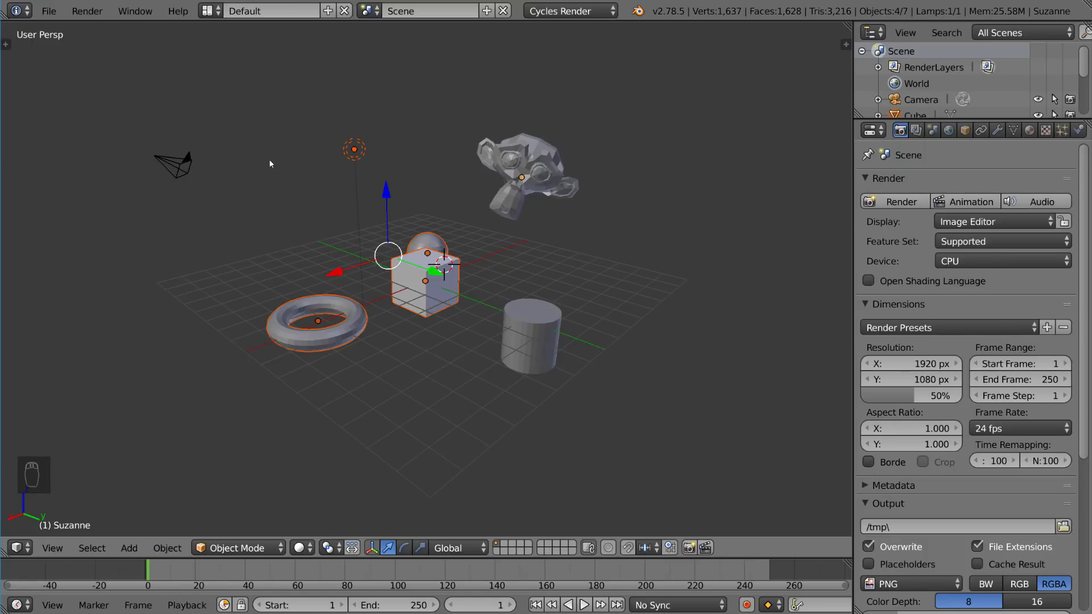
Step: Use border select to change the selection to the monkey, cube and cylinder, and deselect everything
key(b)
drag(251, 78, 391, 362)
middle_drag(390, 364, 390, 361)
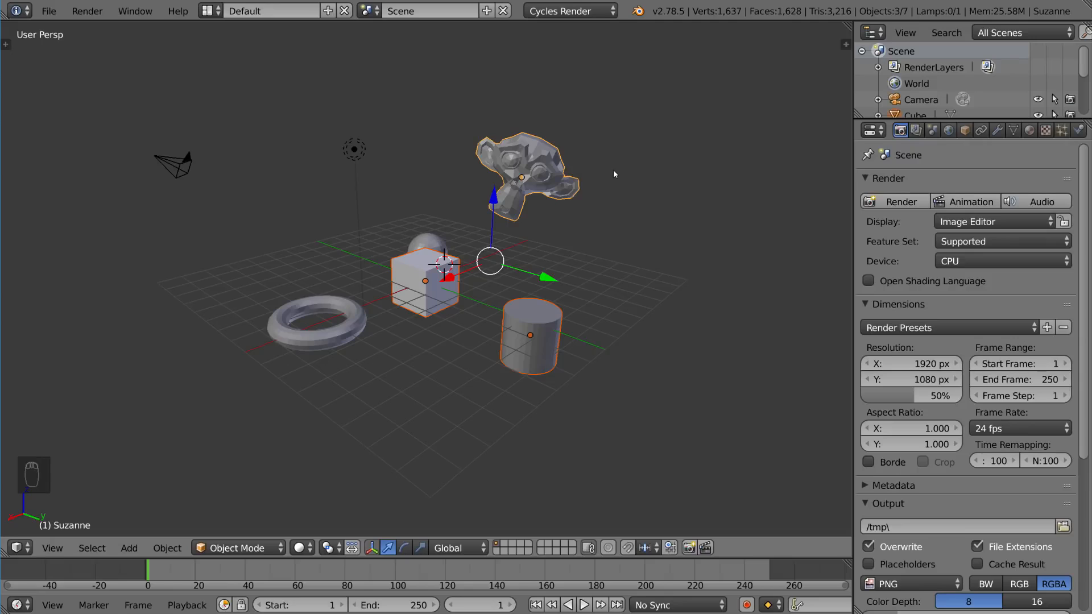
key(a)
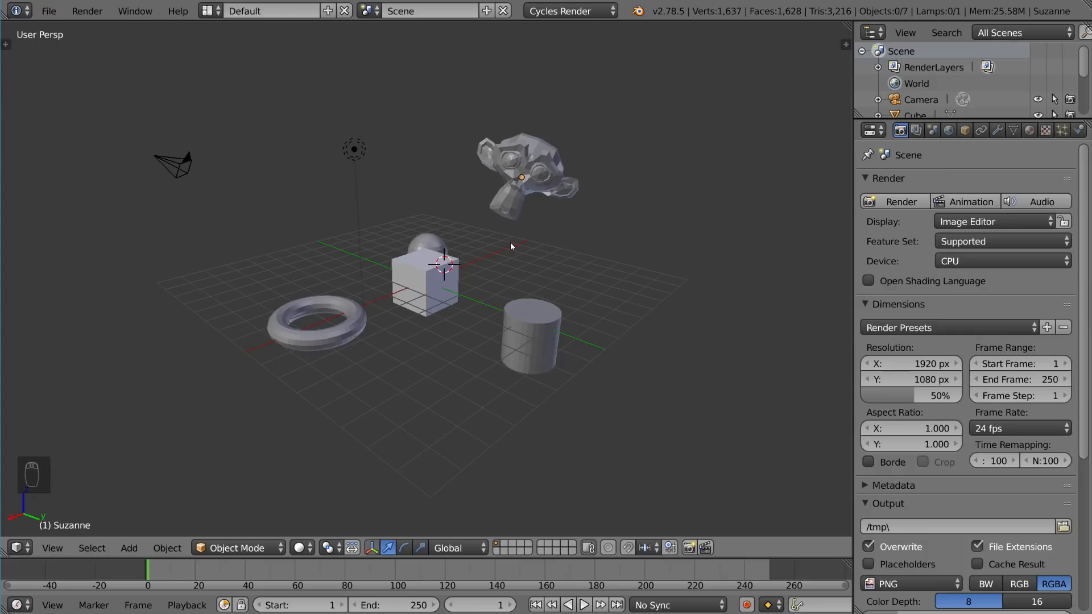
Step: Adjust the circle select radius and paint over the torus, lamp, cylinder, monkey, sphere and cube to select them
key(c)
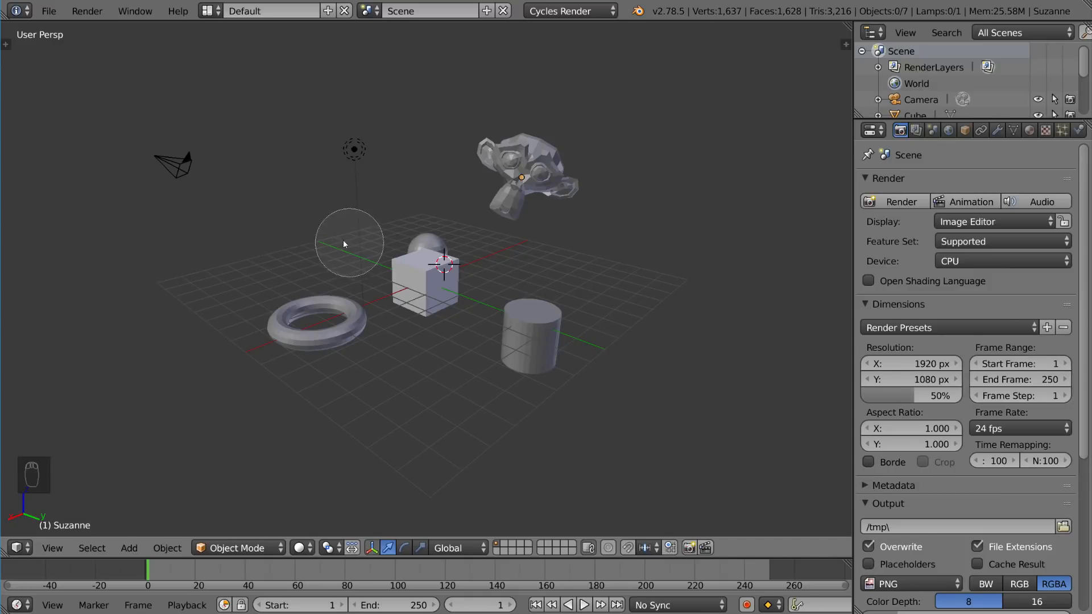
scroll(292, 235, down, 3)
scroll(292, 236, up, 3)
scroll(292, 235, down, 3)
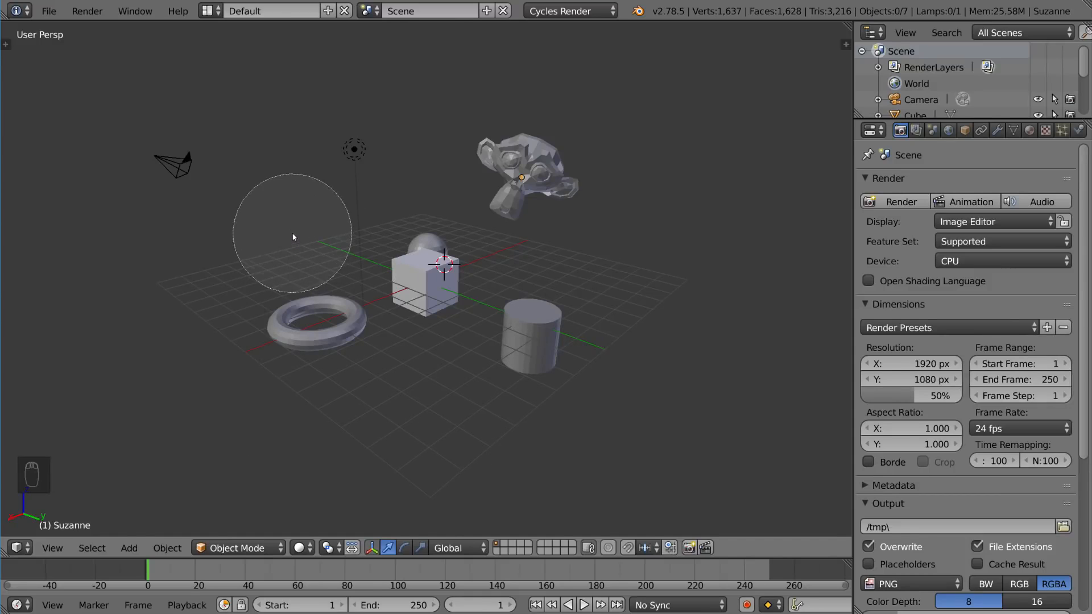
scroll(293, 233, up, 3)
scroll(295, 234, down, 3)
scroll(291, 247, up, 3)
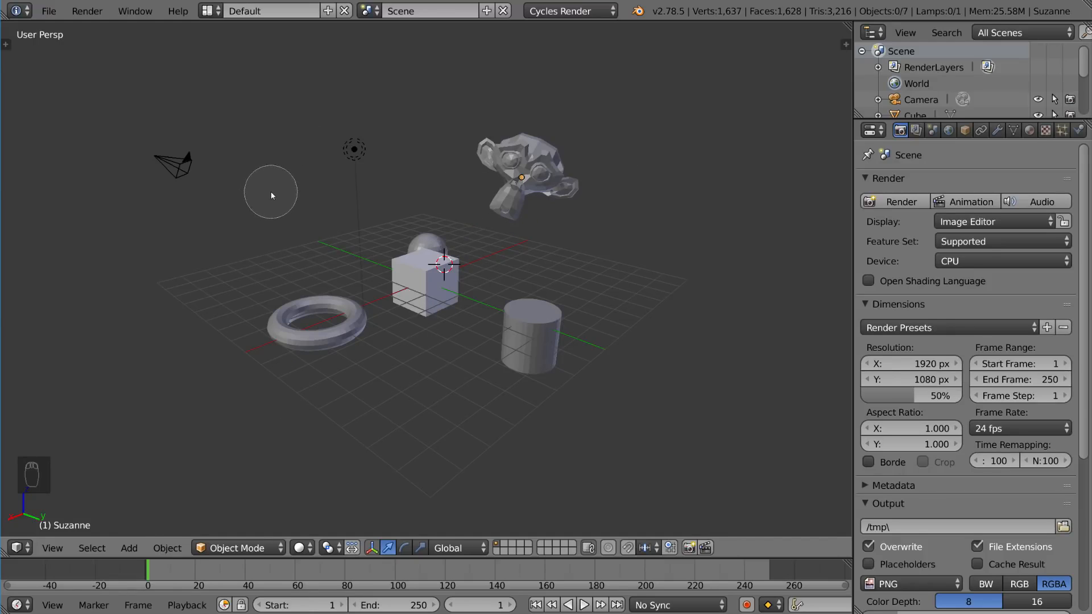
mouse_move(302, 289)
mouse_down()
mouse_move(333, 330)
mouse_move(402, 360)
mouse_move(549, 340)
mouse_move(561, 305)
mouse_move(506, 157)
mouse_move(343, 149)
mouse_up()
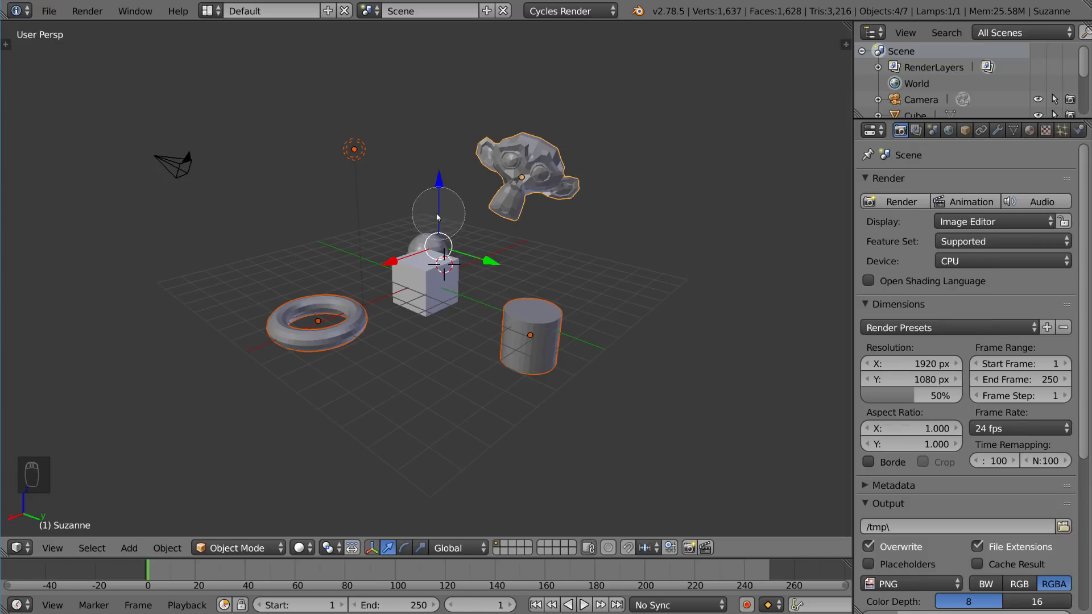
mouse_move(416, 200)
mouse_down()
mouse_move(424, 265)
mouse_move(434, 219)
mouse_up()
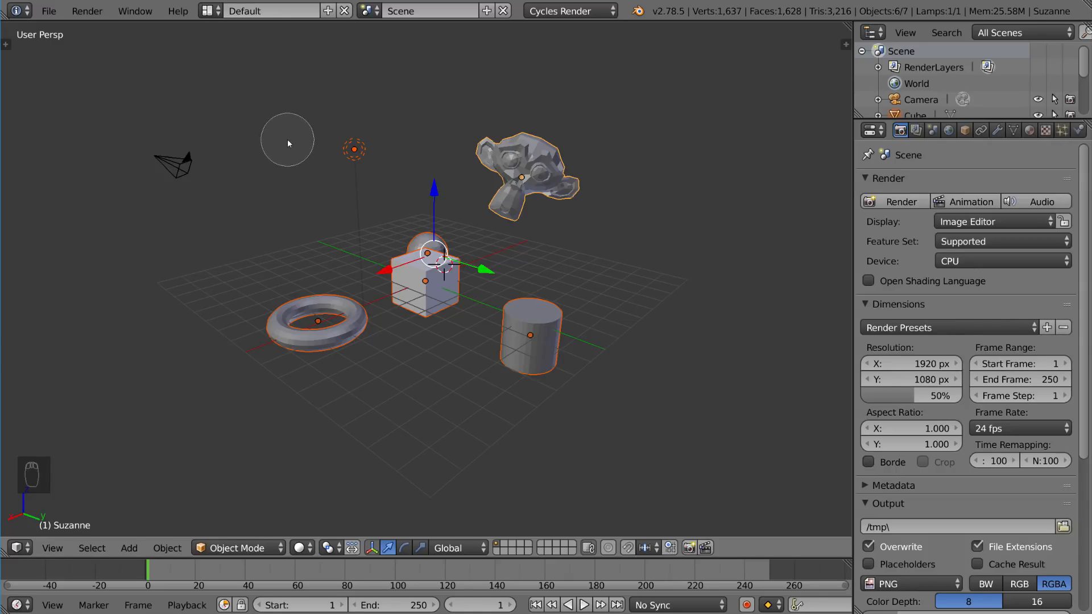
Step: Circle-deselect all the selected objects, circle-select the monkey, sphere, cube and cylinder, and leave circle select
middle_drag(305, 148, 360, 166)
middle_drag(390, 201, 446, 273)
mouse_move(554, 328)
middle_down()
mouse_move(595, 203)
mouse_move(529, 188)
middle_up()
middle_drag(257, 340, 268, 329)
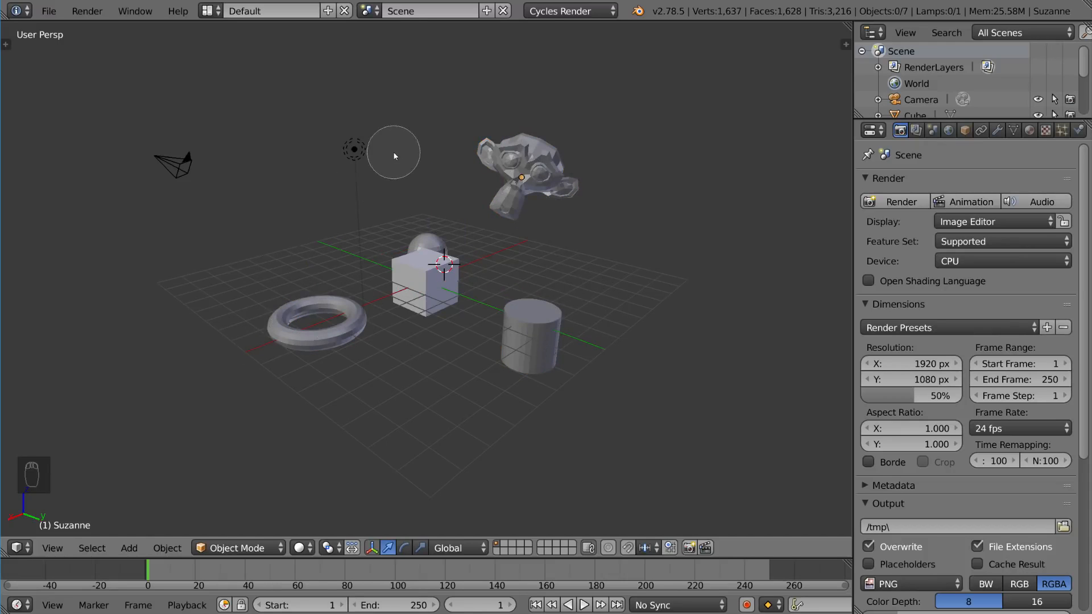
mouse_move(347, 173)
mouse_down()
mouse_move(374, 213)
mouse_move(482, 193)
mouse_move(549, 278)
mouse_move(396, 114)
mouse_up()
right_click(401, 125)
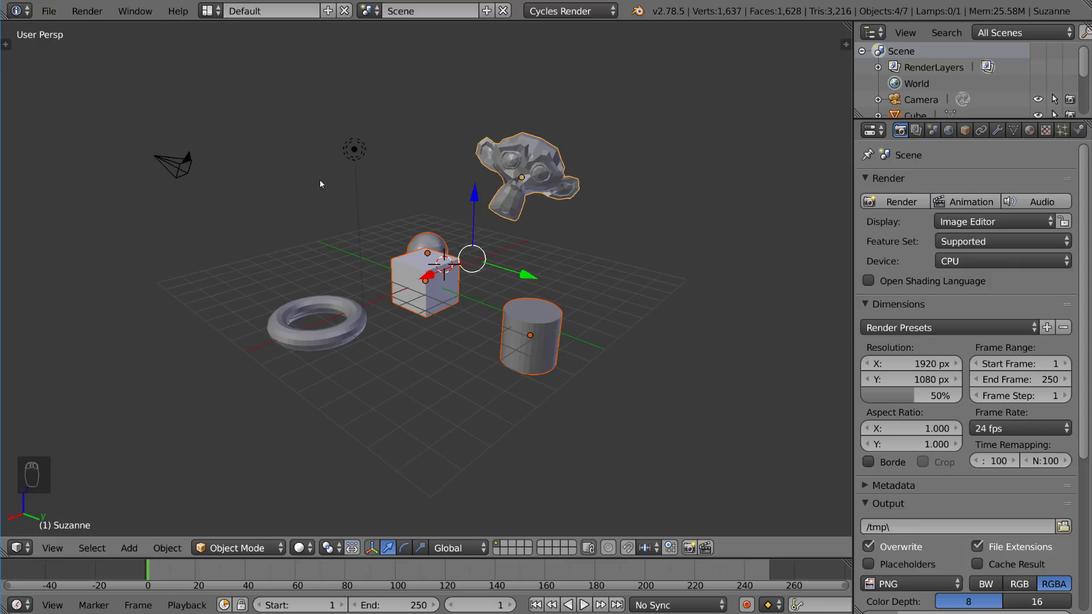
Step: Select only the cylinder, followed by only the cube
middle_drag(319, 180, 409, 179)
scroll(410, 179, up, 3)
right_click(610, 402)
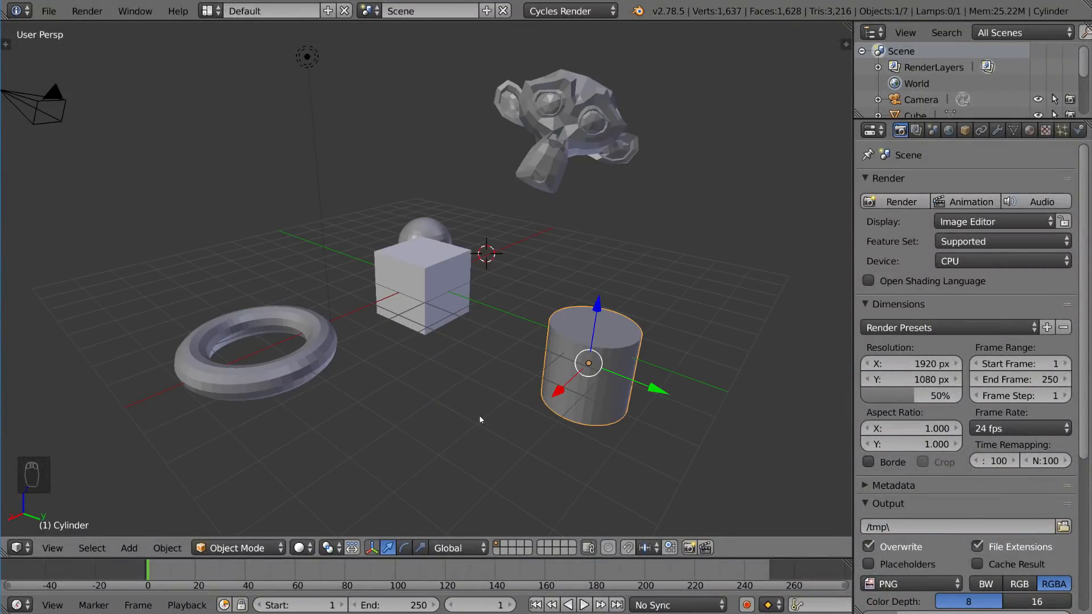
middle_drag(707, 293, 689, 314)
right_click(443, 315)
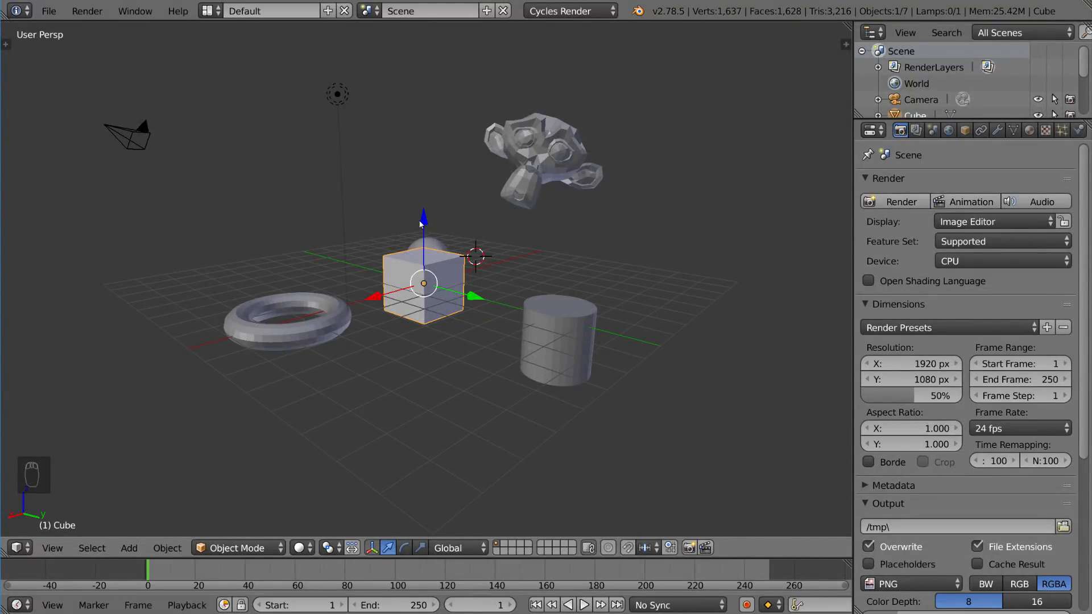
Step: Move the cube by small amounts along the Z, X and Y axes with the transform manipulator
mouse_move(421, 226)
mouse_down()
mouse_move(425, 138)
mouse_move(415, 252)
mouse_move(423, 218)
mouse_up()
mouse_move(384, 318)
mouse_down()
mouse_move(235, 333)
mouse_move(391, 311)
mouse_up()
mouse_move(479, 296)
mouse_down()
mouse_move(611, 326)
mouse_move(473, 294)
mouse_move(501, 295)
mouse_up()
mouse_move(446, 208)
mouse_down()
mouse_move(435, 149)
mouse_move(434, 215)
mouse_move(455, 82)
mouse_move(452, 211)
mouse_up()
mouse_move(391, 291)
mouse_down()
mouse_move(298, 332)
mouse_move(446, 272)
mouse_move(395, 290)
mouse_up()
mouse_move(492, 290)
mouse_down()
mouse_move(391, 285)
mouse_move(476, 305)
mouse_up()
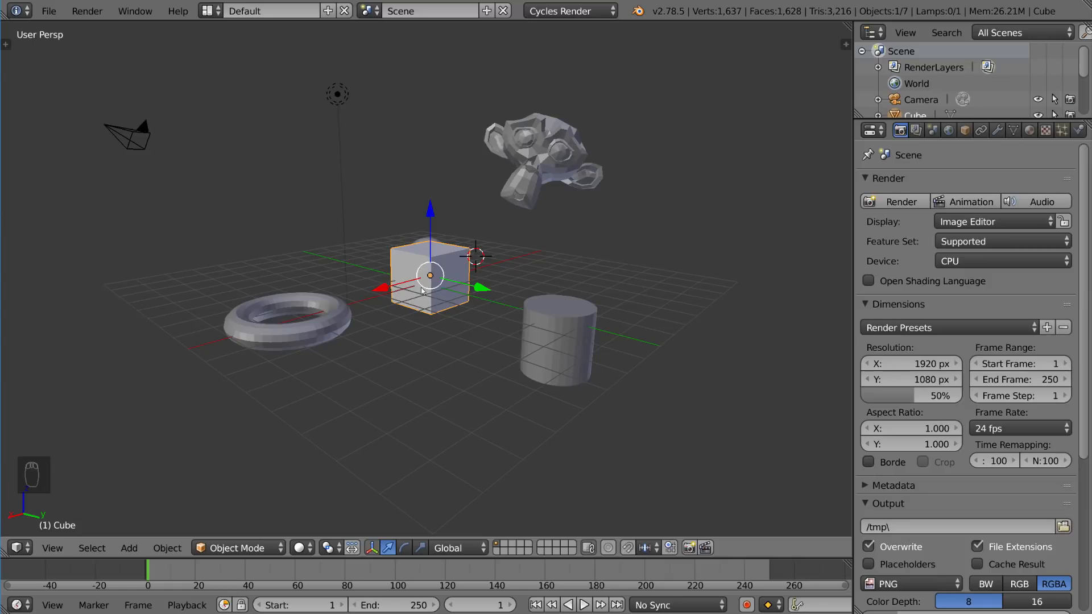
mouse_move(439, 291)
mouse_down()
mouse_move(437, 308)
mouse_move(323, 295)
mouse_move(509, 182)
mouse_move(439, 186)
mouse_move(550, 293)
mouse_move(433, 258)
mouse_move(272, 291)
mouse_move(610, 327)
mouse_move(282, 308)
mouse_move(445, 169)
mouse_move(610, 97)
mouse_move(480, 264)
mouse_move(436, 288)
mouse_up()
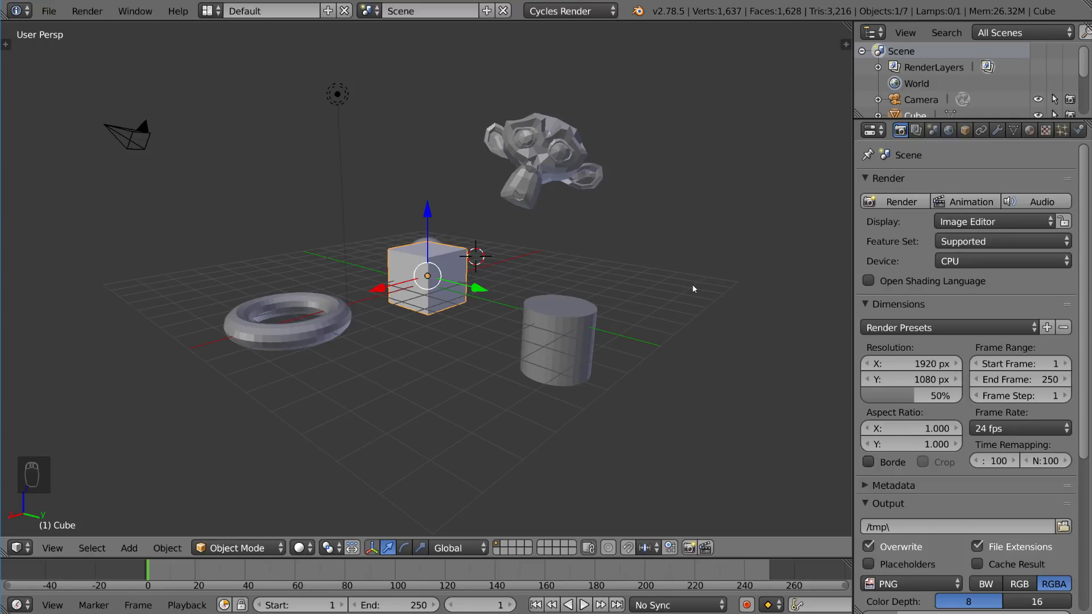
drag(488, 287, 479, 308)
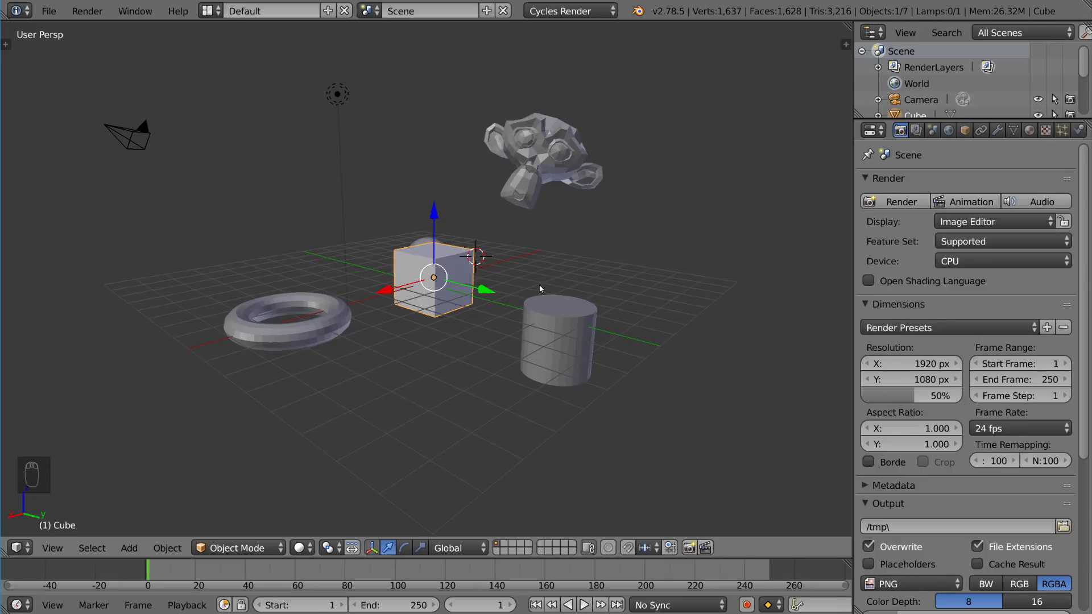
Step: Move the cube freely to a spot between the monkey and the cylinder, and try a second free move that is cancelled
key(g)
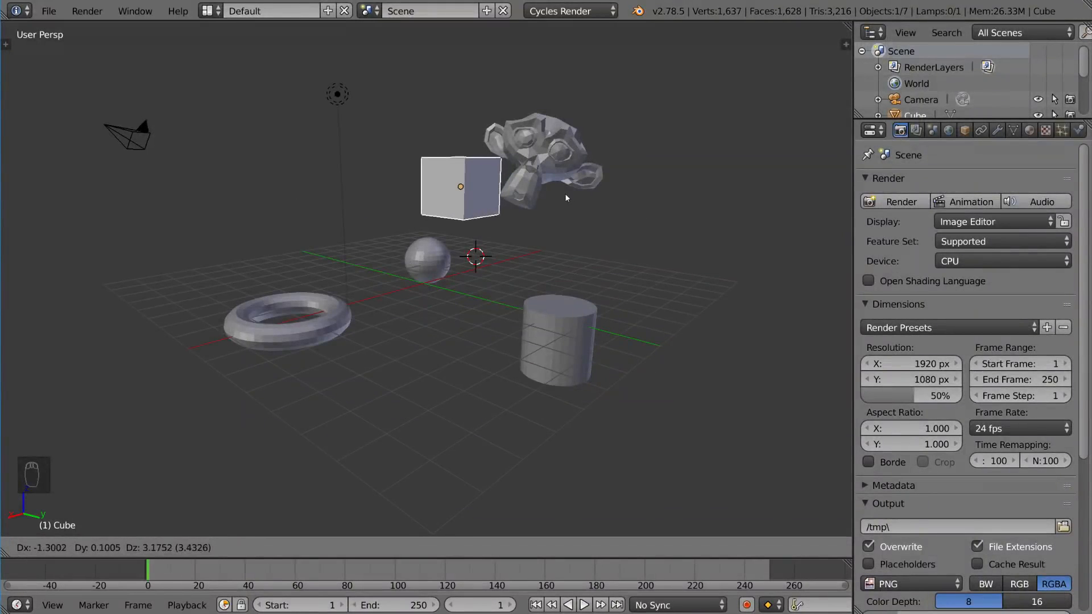
click(731, 250)
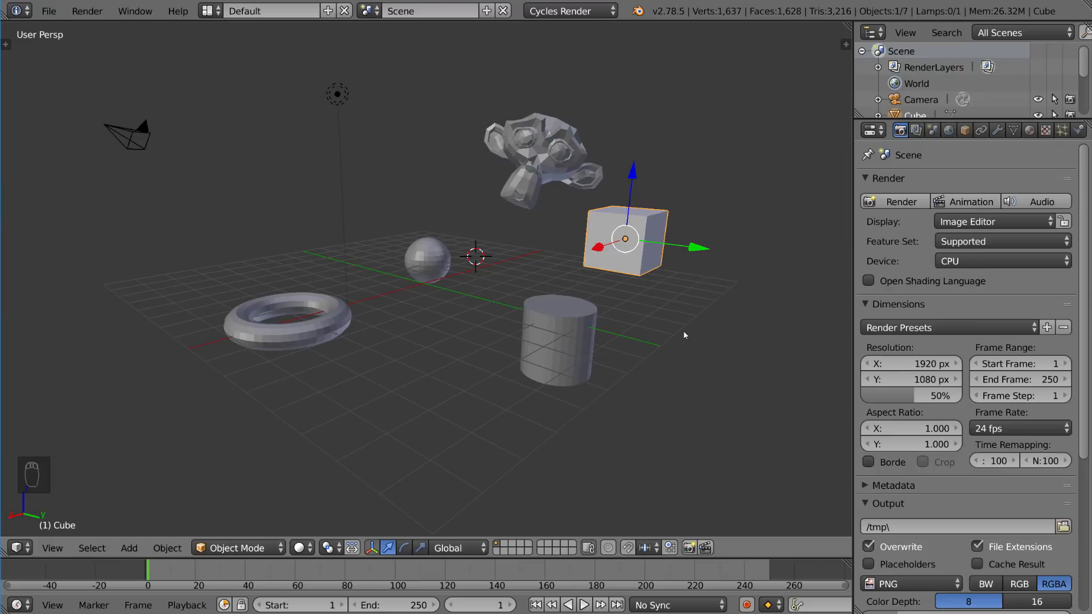
key(g)
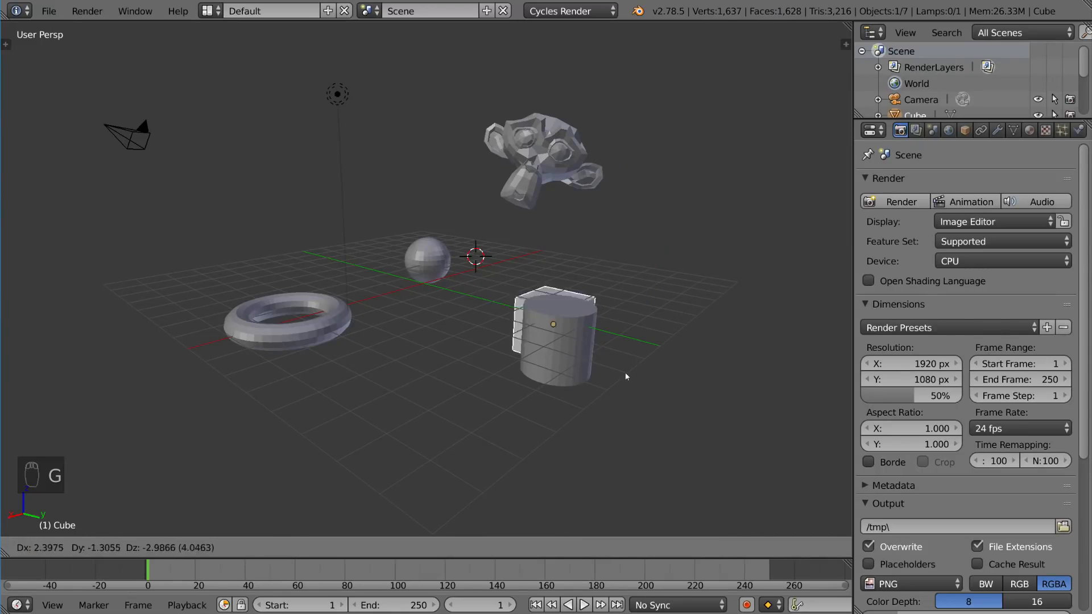
right_click(822, 250)
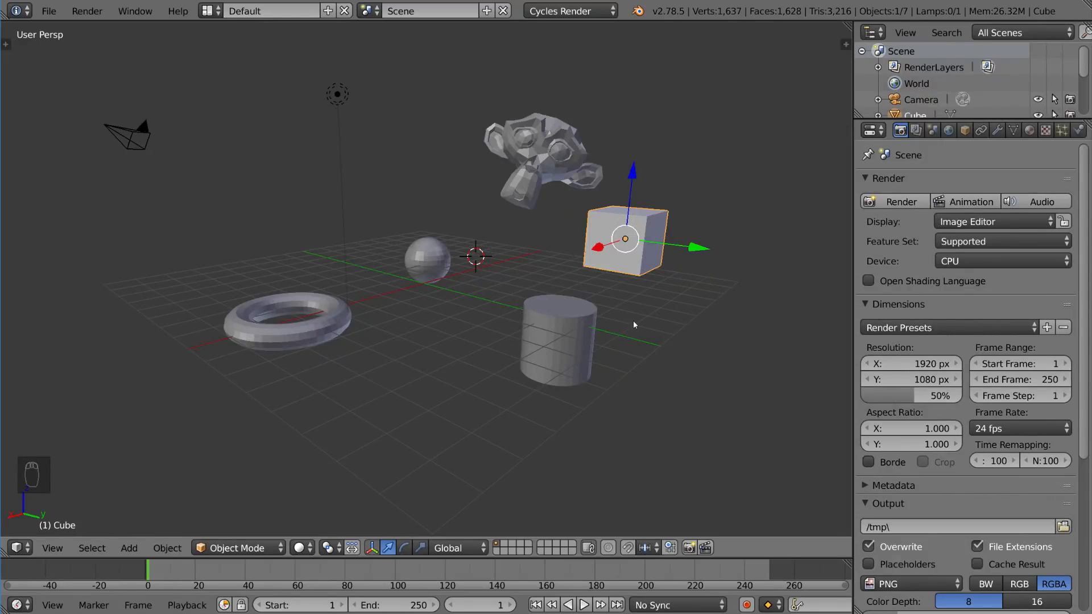
Step: Rotate the cube freely in place, cancelling the first rotation and keeping the second at a tilted angle
key(r)
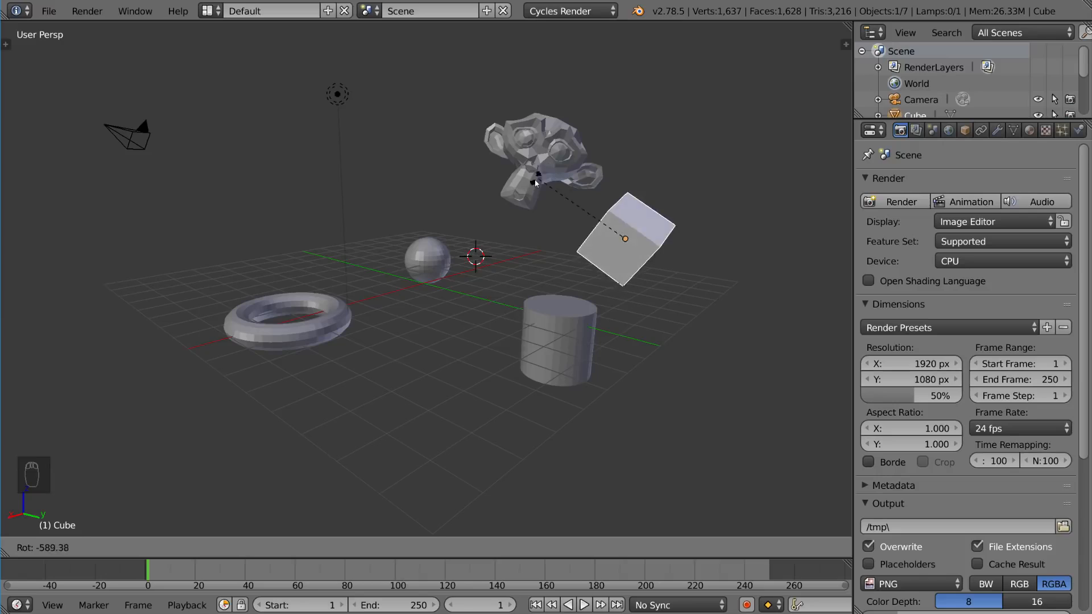
right_click(517, 213)
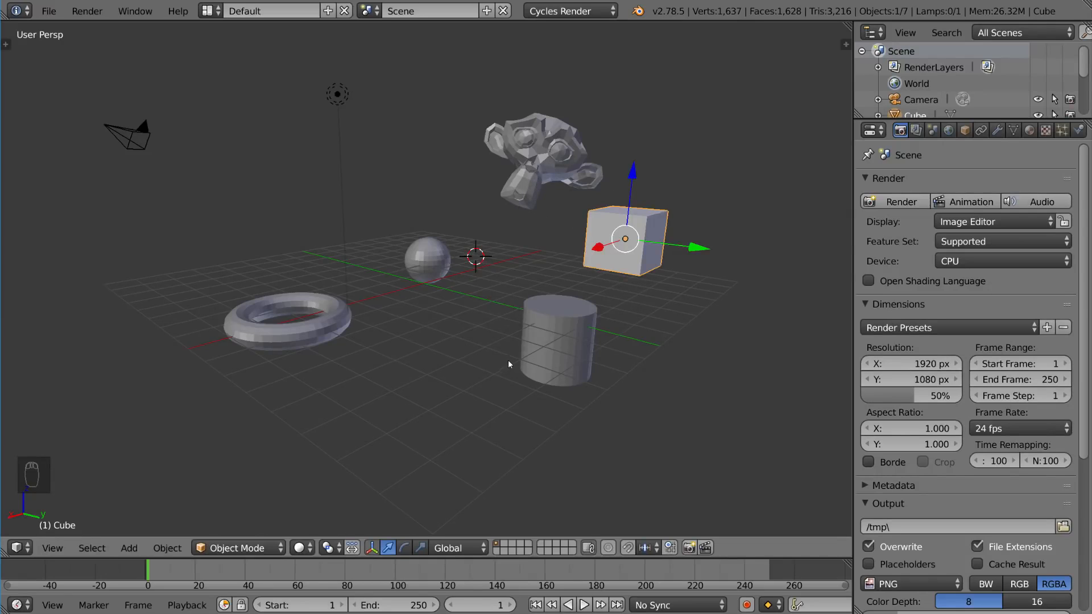
key(r)
click(739, 317)
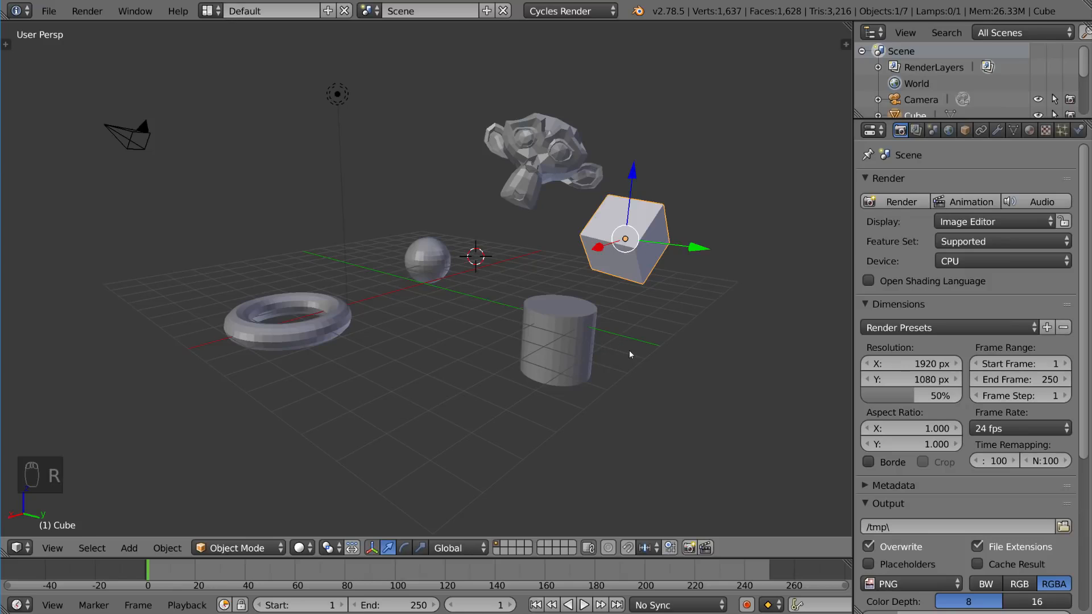
Step: Scale the cube uniformly in two passes, enlarging it in the second until it engulfs most of the monkey
key(s)
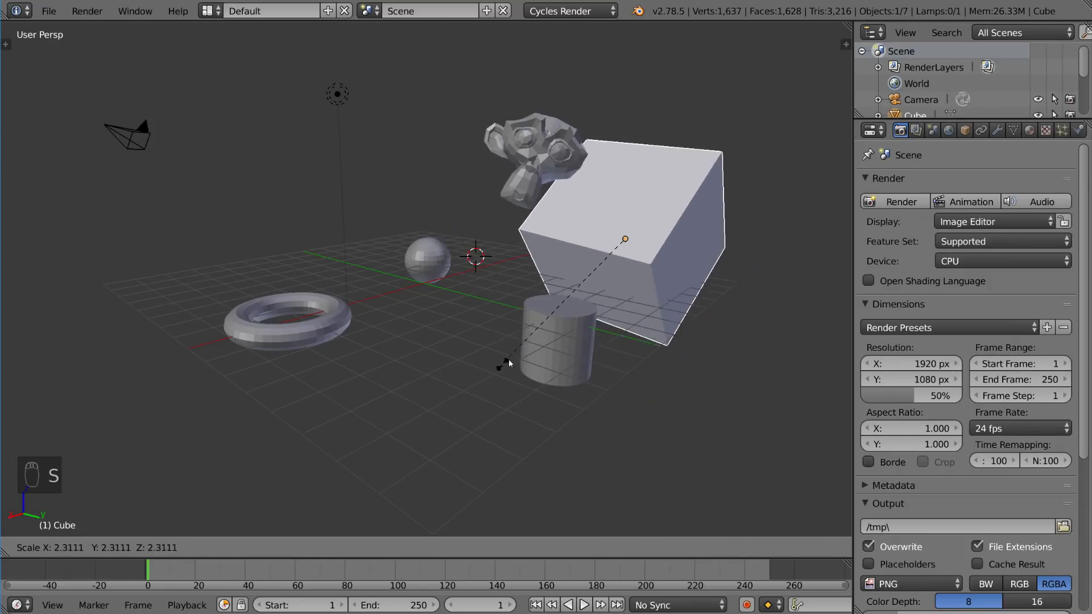
click(550, 328)
key(s)
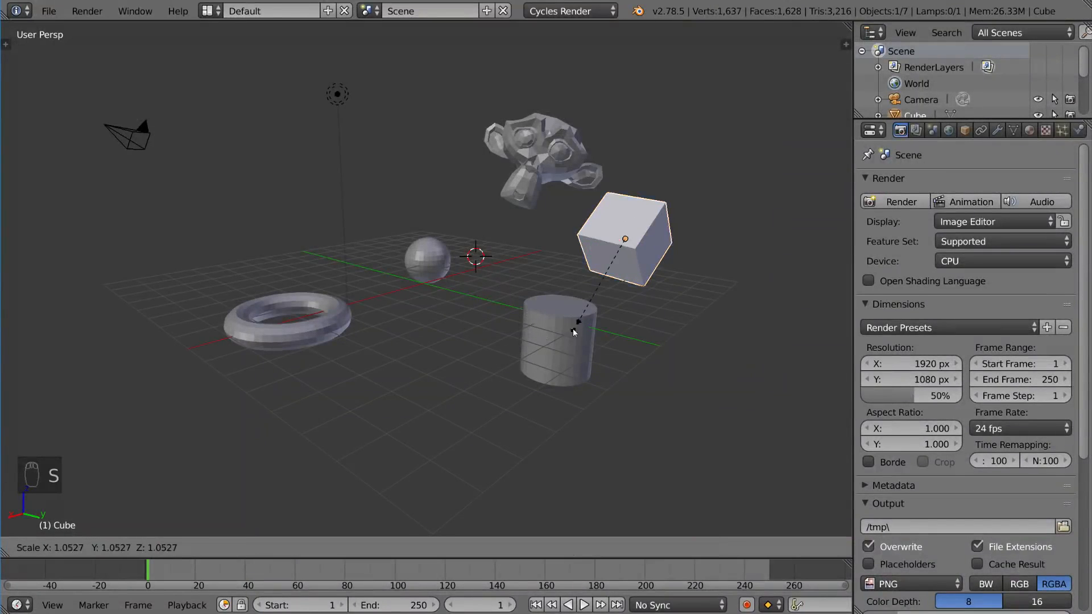
click(254, 442)
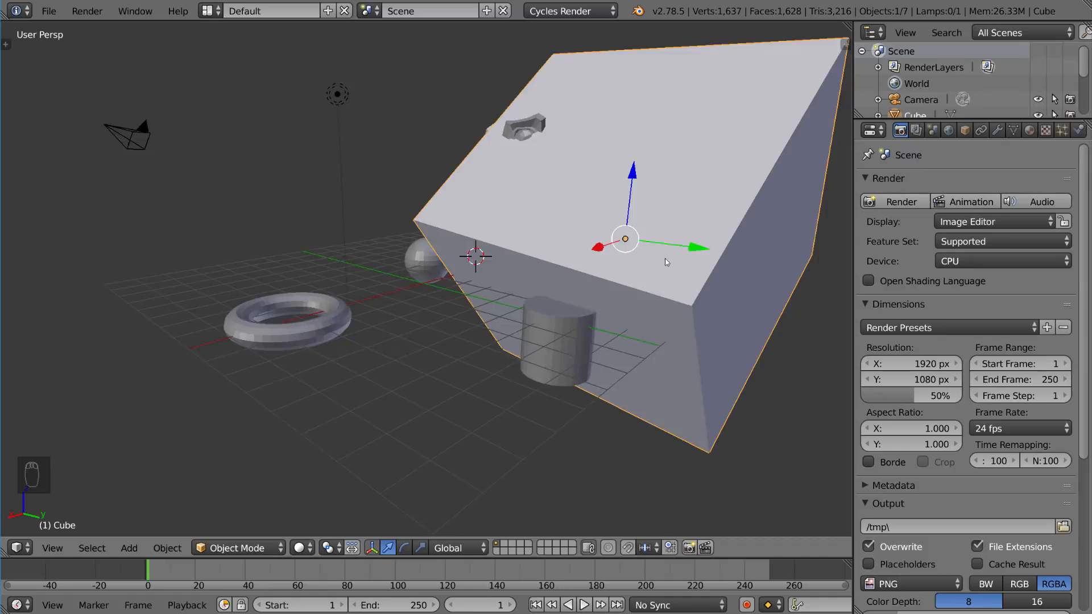
scroll(664, 259, down, 1)
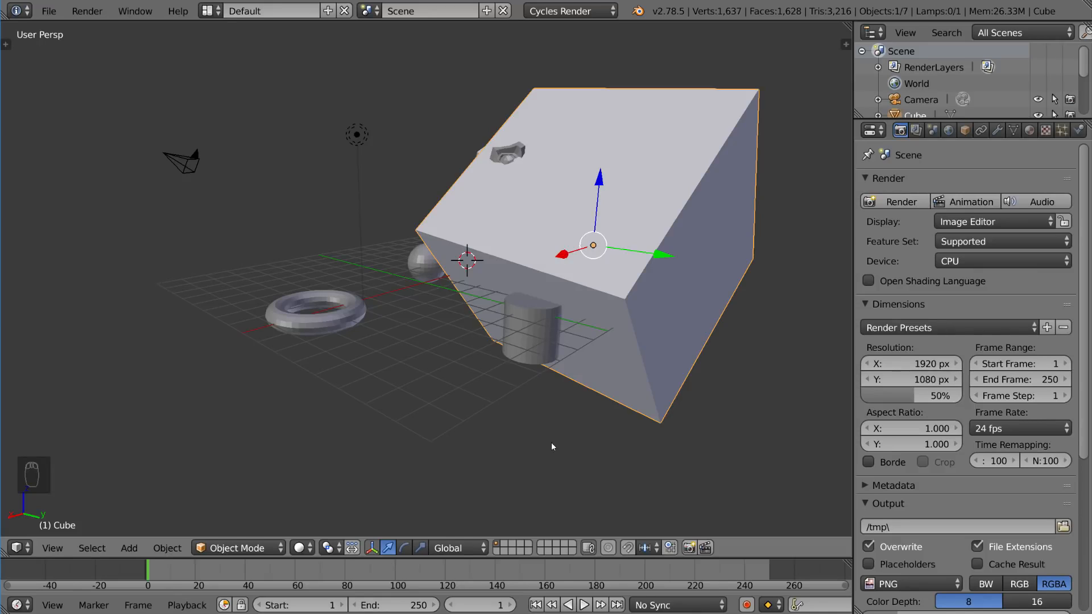
Step: Clear the cube's scale, rotation and location to restore its defaults at the scene origin
key(alt+s)
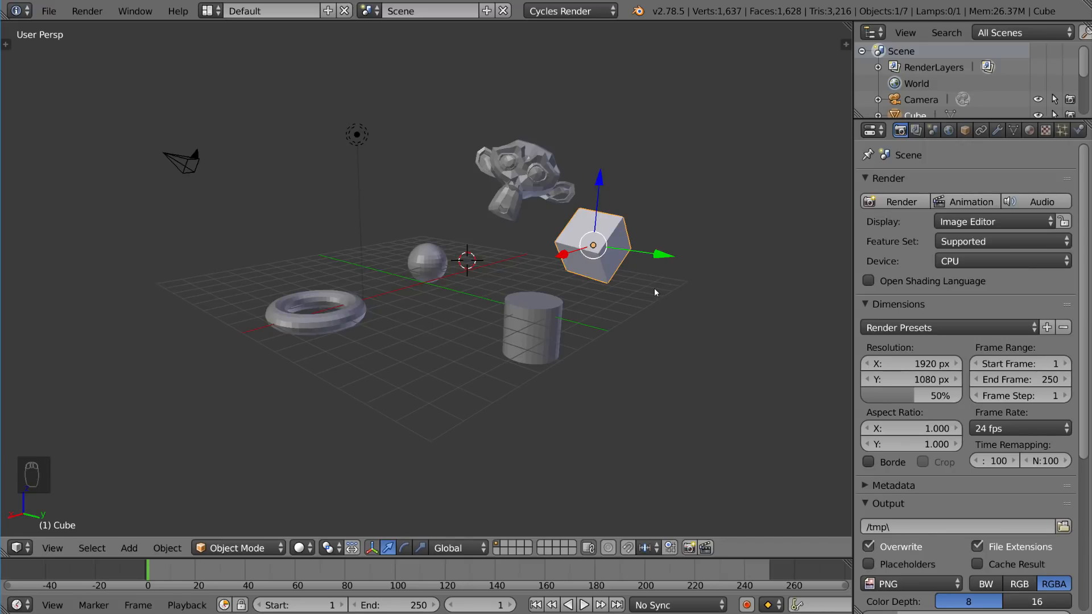
key(alt+r)
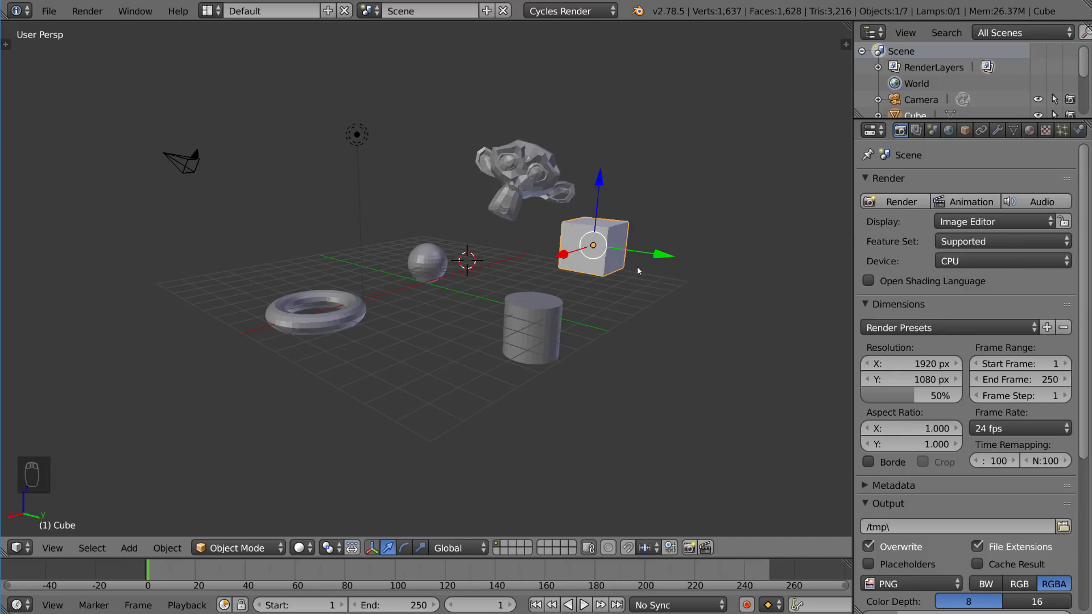
key(alt+g)
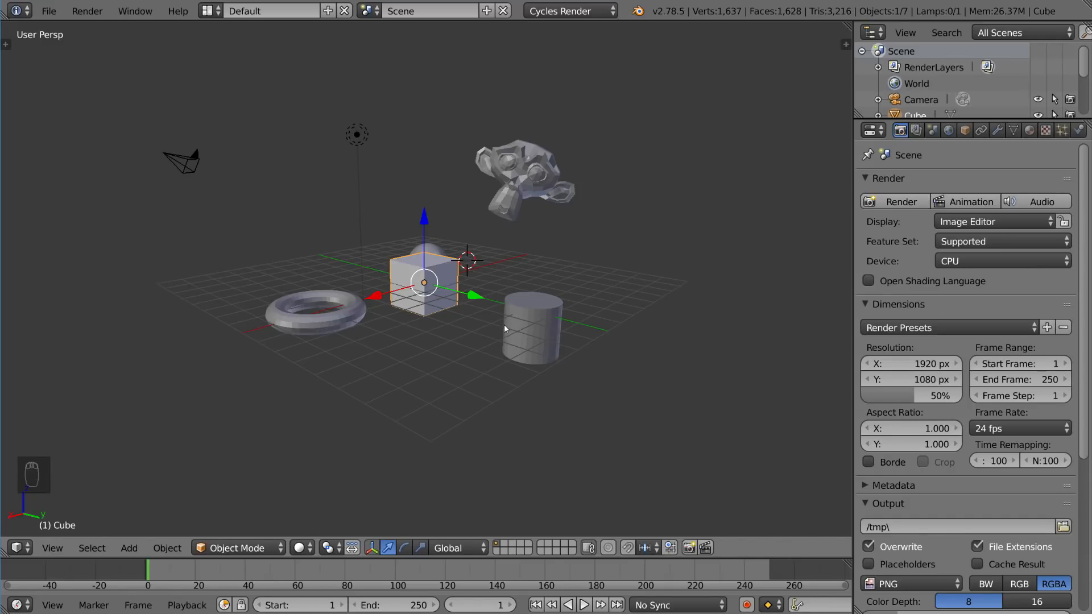
Step: Move the cube, switching the constraint through the global X, Y and Z axes, and place it about 4 units up along Z
key(g)
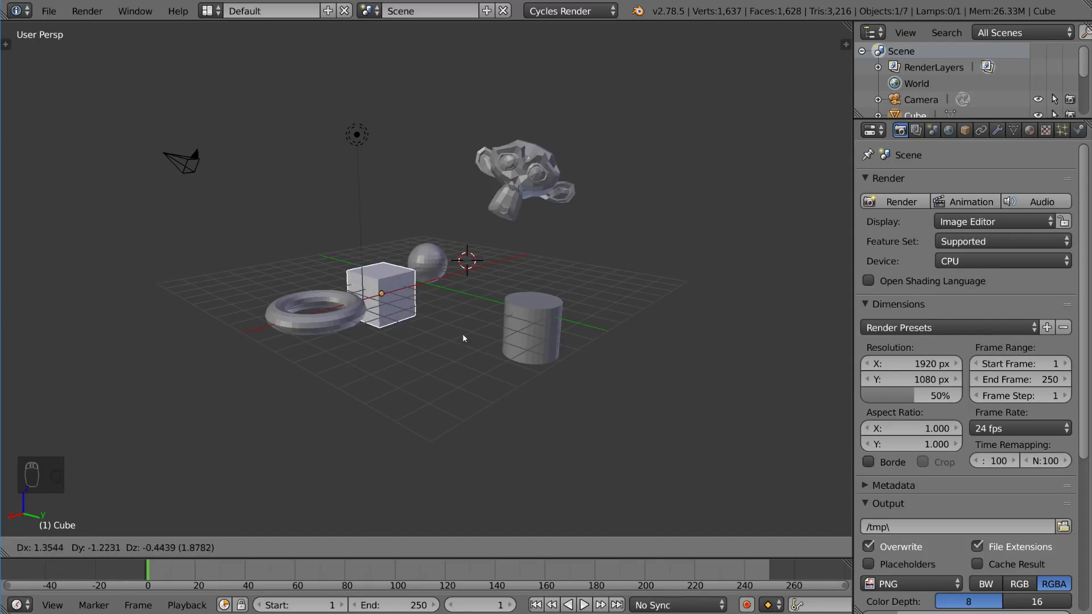
key(x)
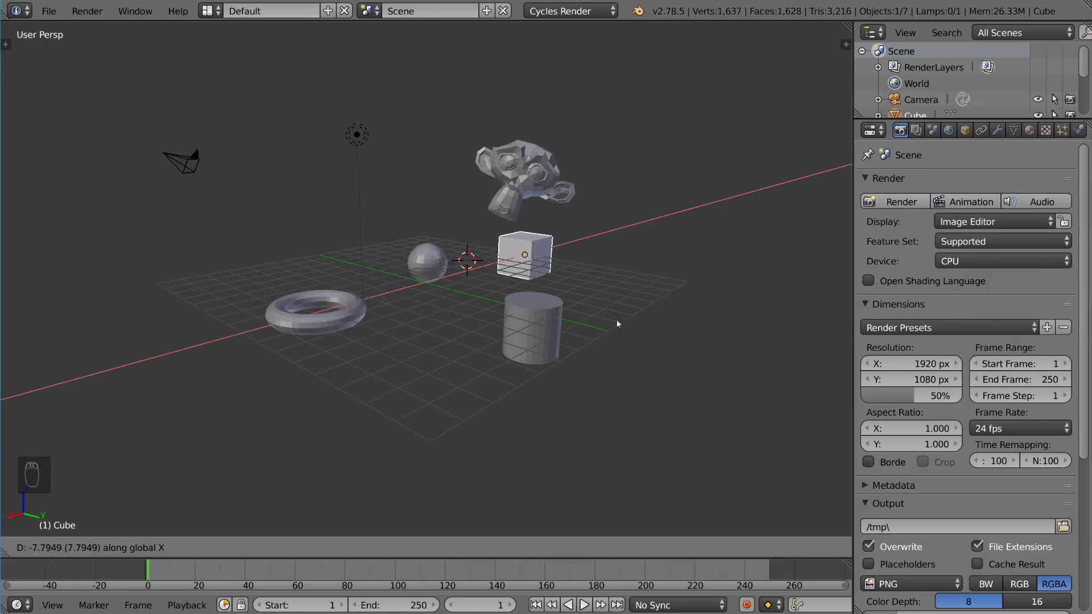
key(y)
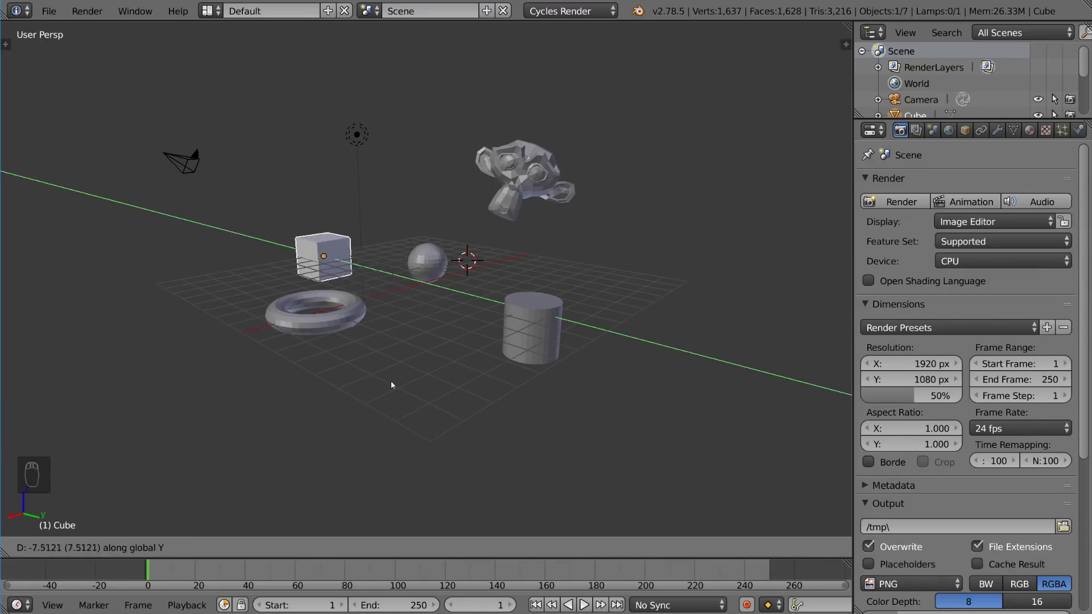
key(z)
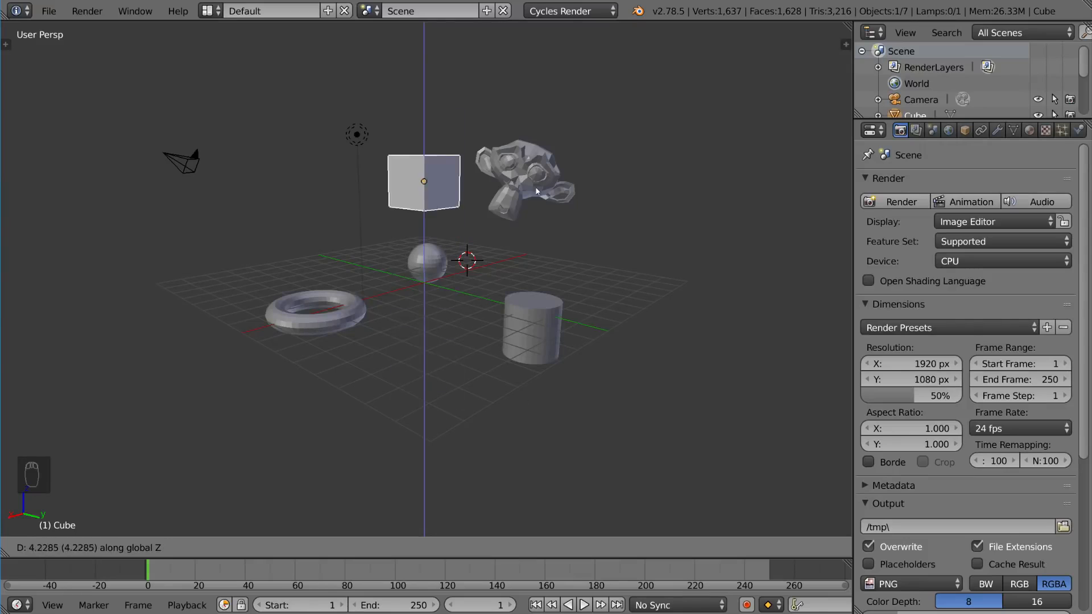
click(591, 279)
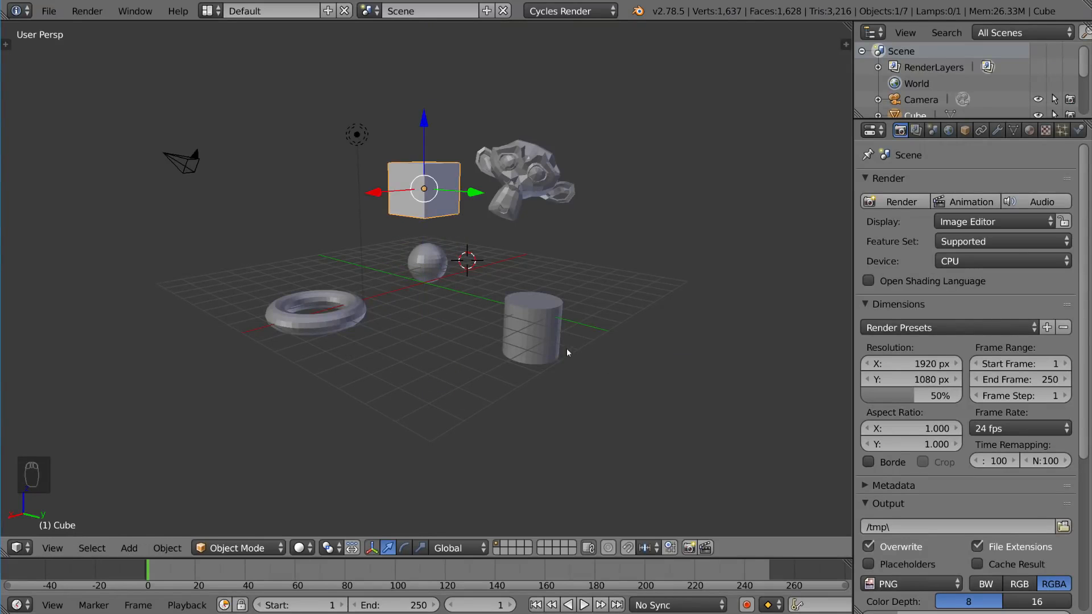
Step: Try rotating the raised cube about the global X, Y and Z axes in turn
key(r)
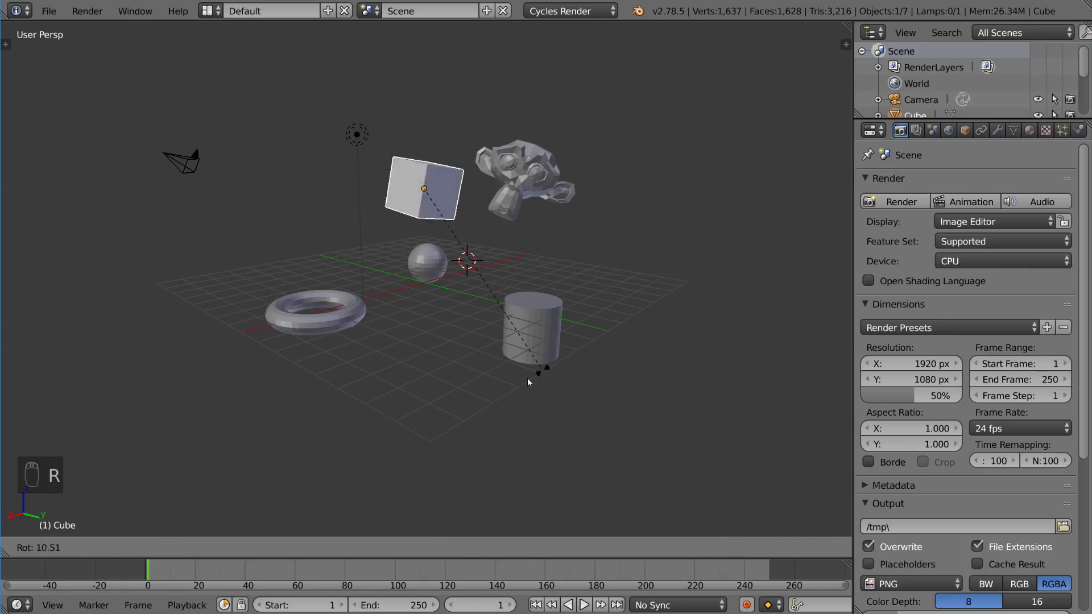
key(x)
key(y)
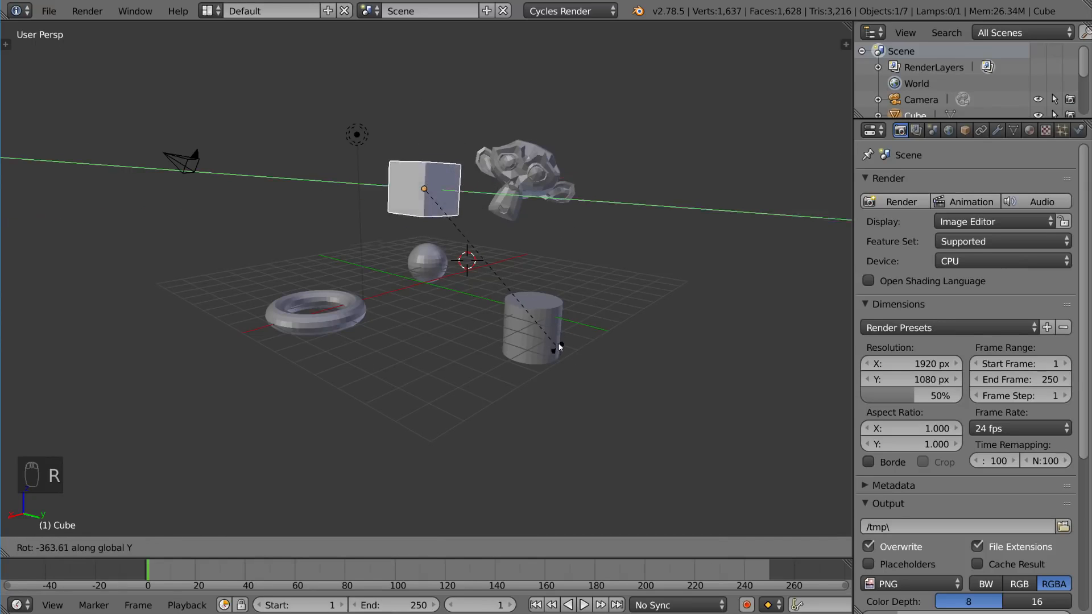
key(z)
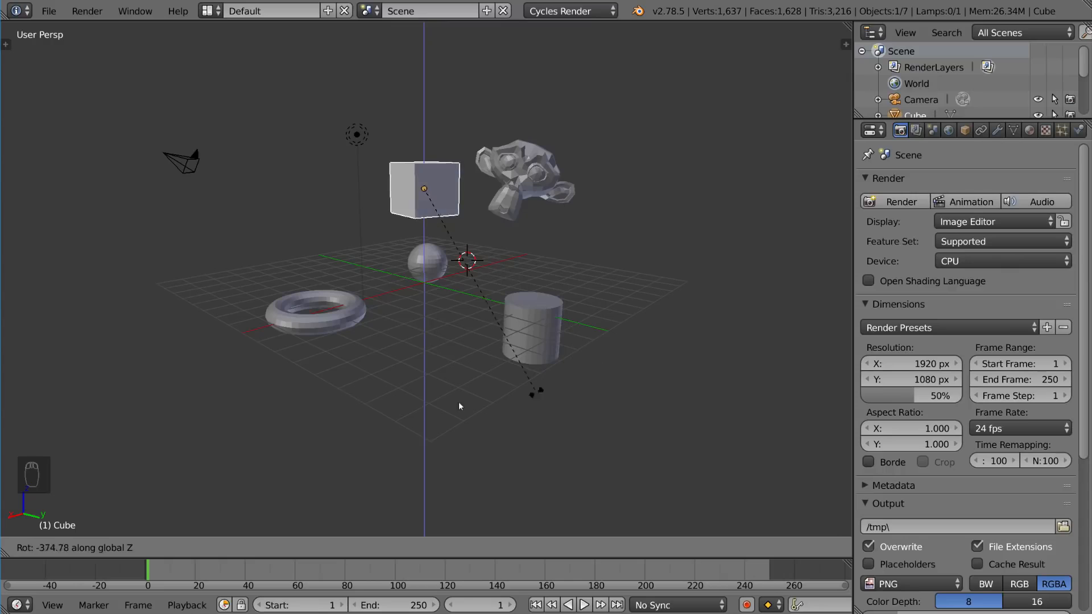
click(579, 392)
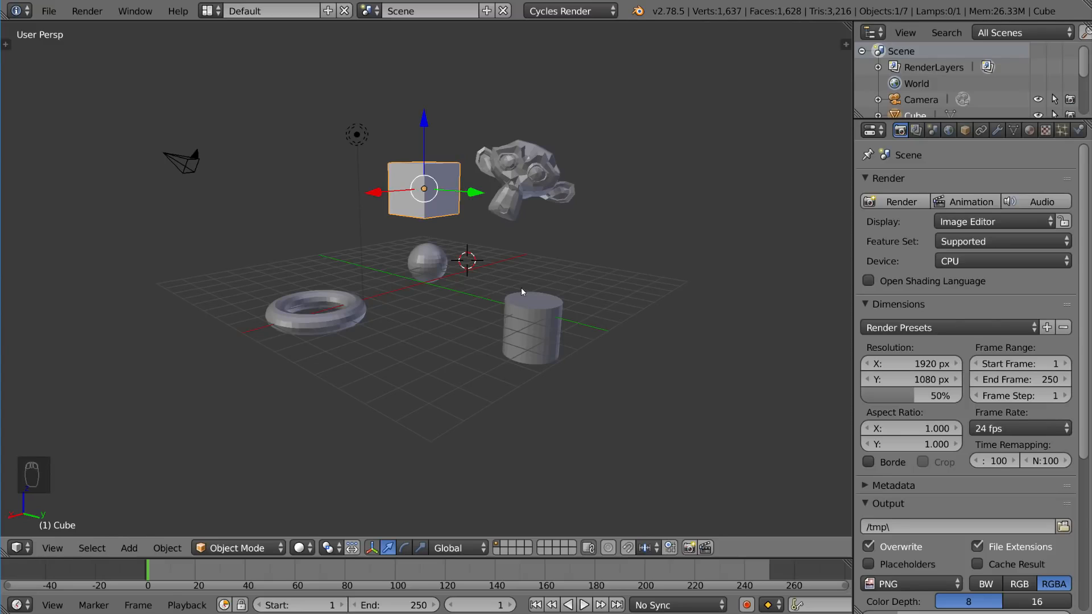
Step: Rotate the cube to a tilted angle with trackball rotation, and try a second trackball rotation
key(r)
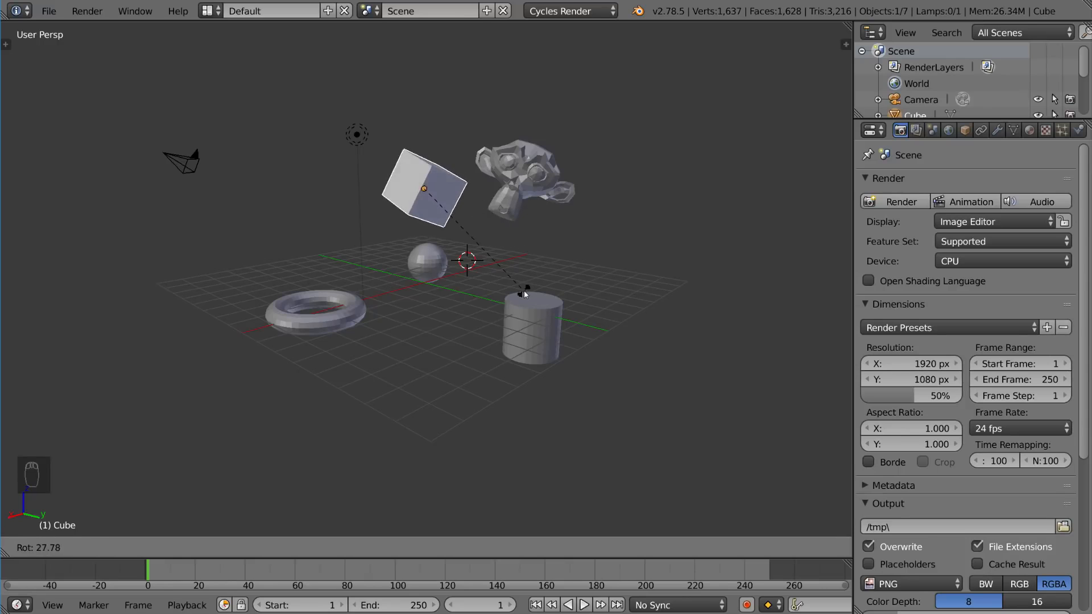
key(r)
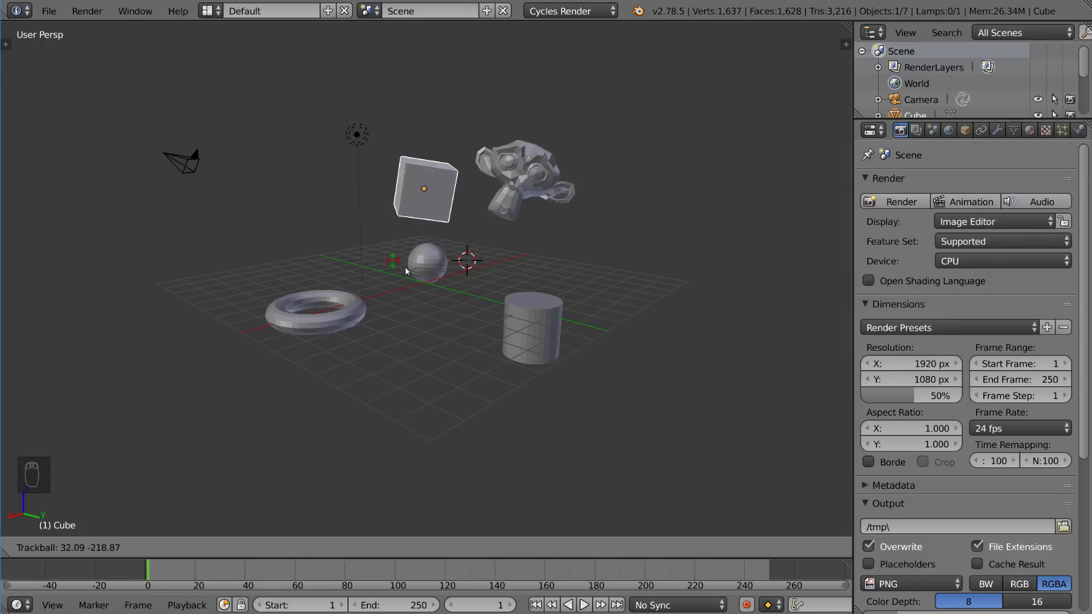
click(545, 256)
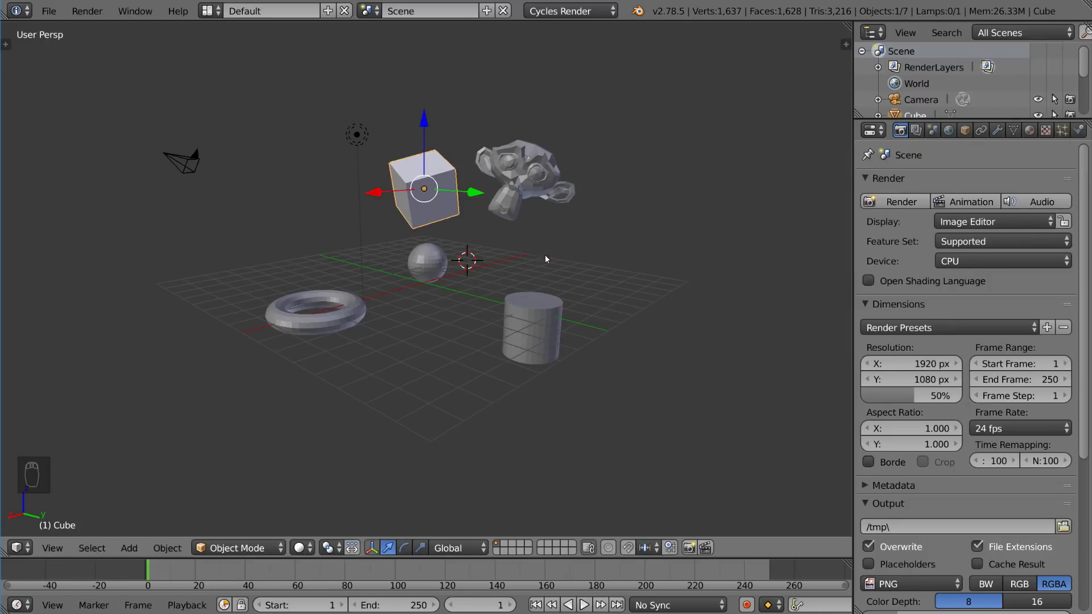
key(r)
key(r)
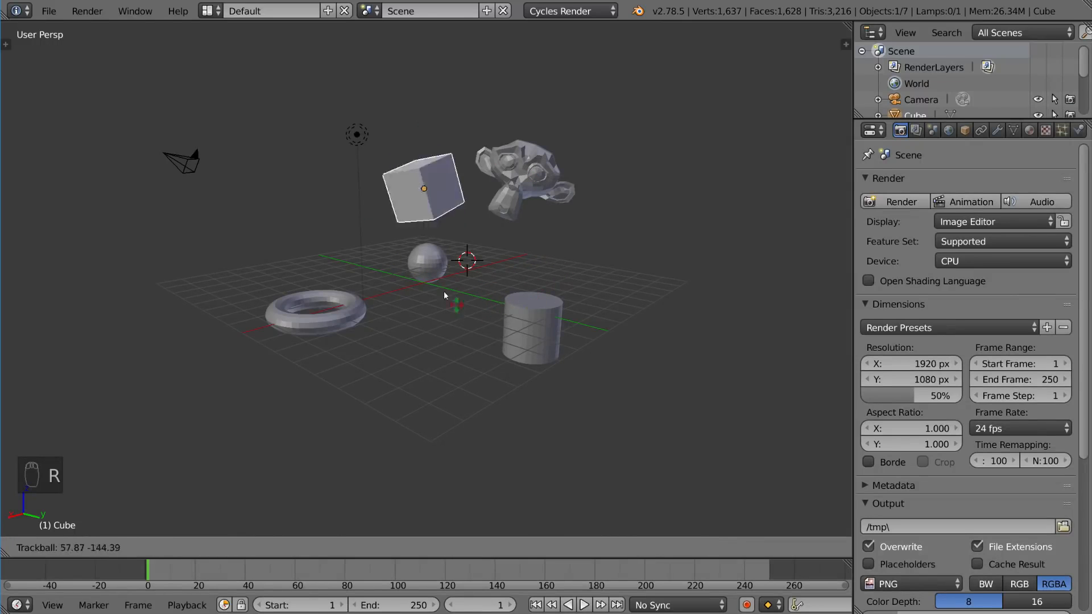
right_click(431, 247)
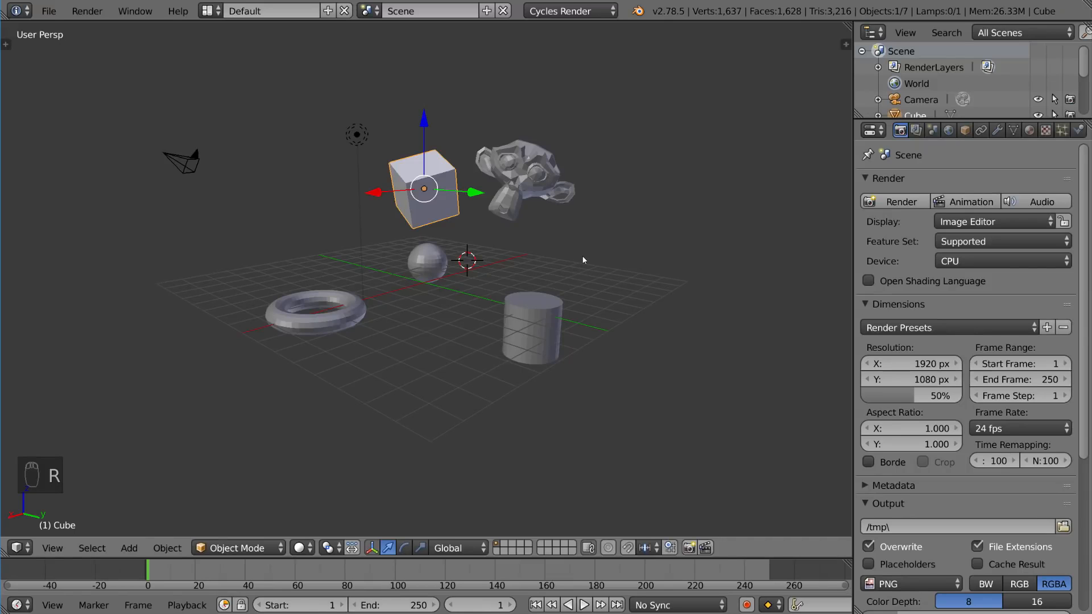
Step: Try enlarging the tilted cube uniformly, and clear its rotation
key(s)
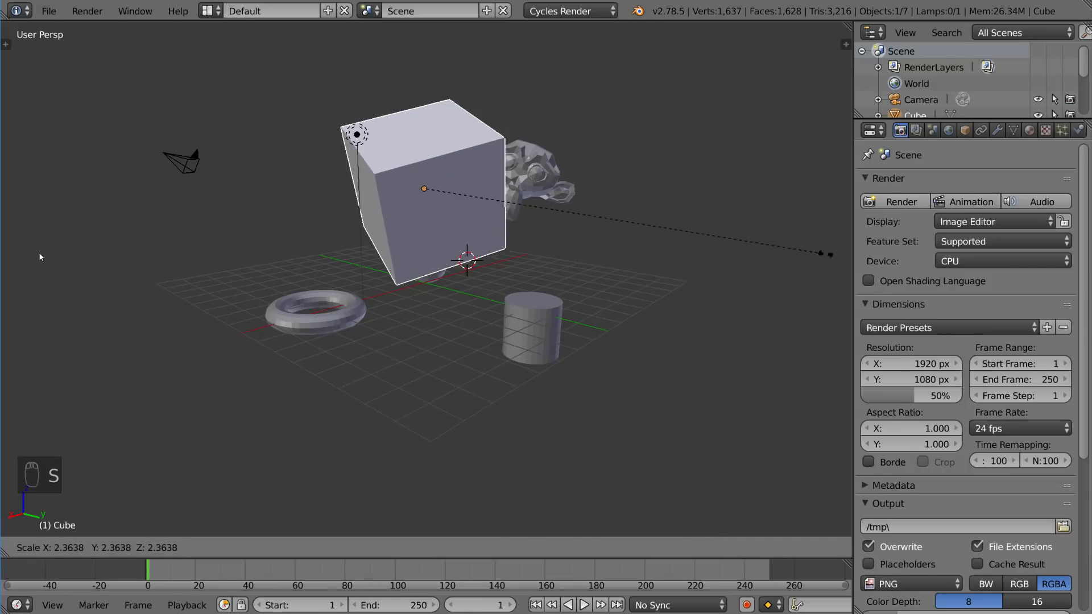
right_click(850, 252)
key(alt+r)
Step: Try stretching the cube along its local X axis, its local Y axis and the global Z axis, cancelling each attempt
key(s)
key(x)
key(x)
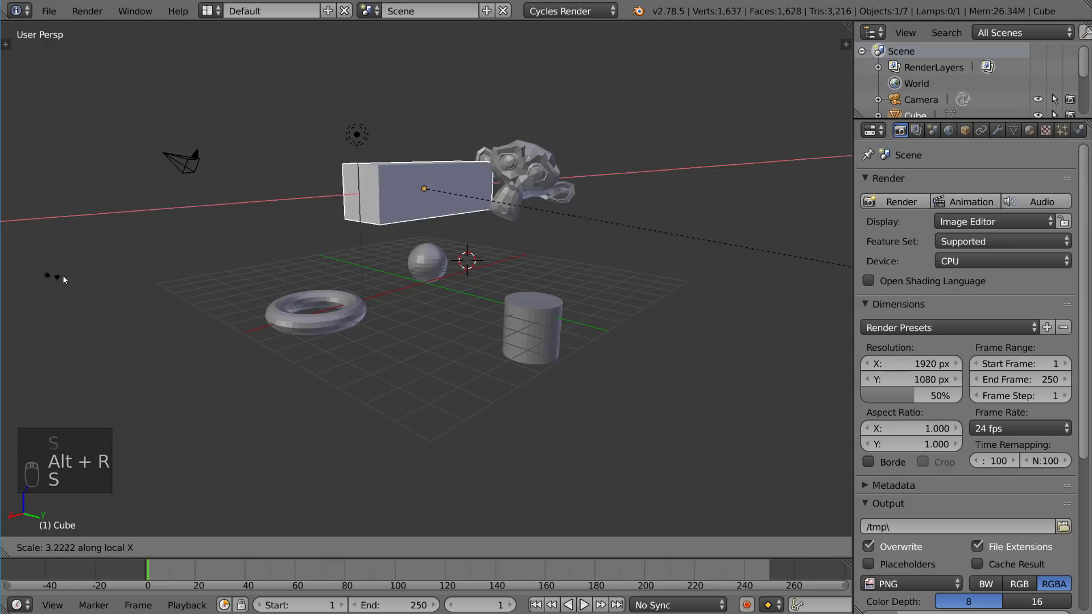
right_click(15, 248)
key(s)
key(y)
key(y)
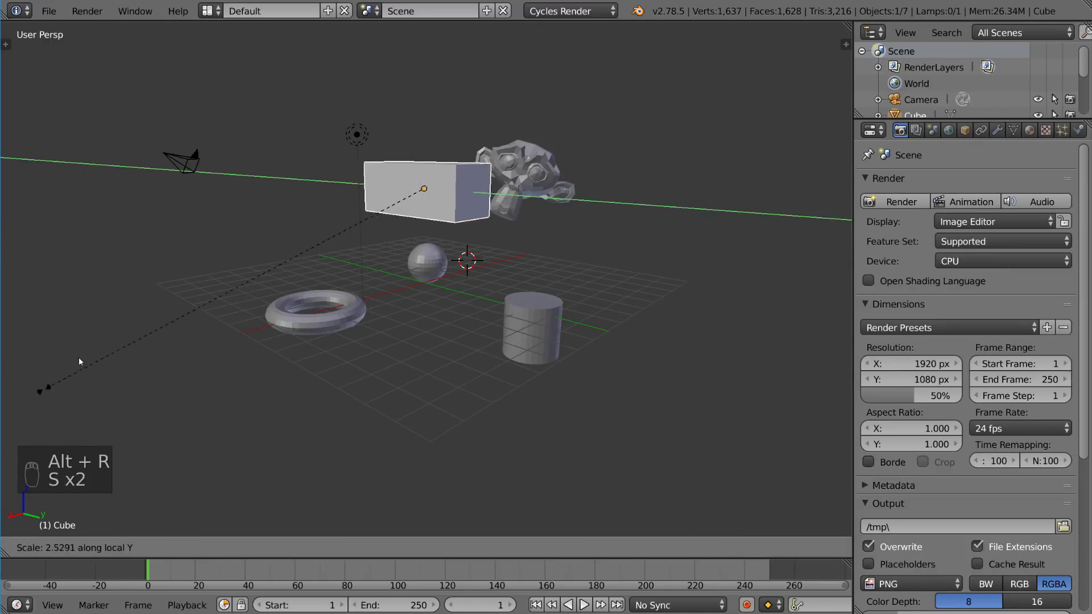
right_click(608, 398)
key(s)
key(z)
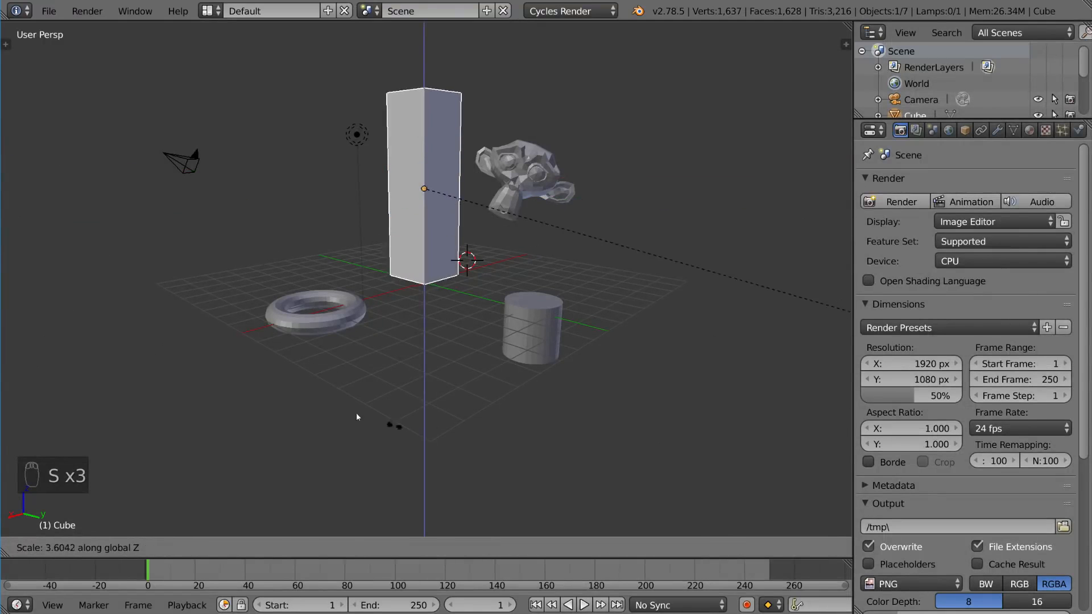
right_click(478, 339)
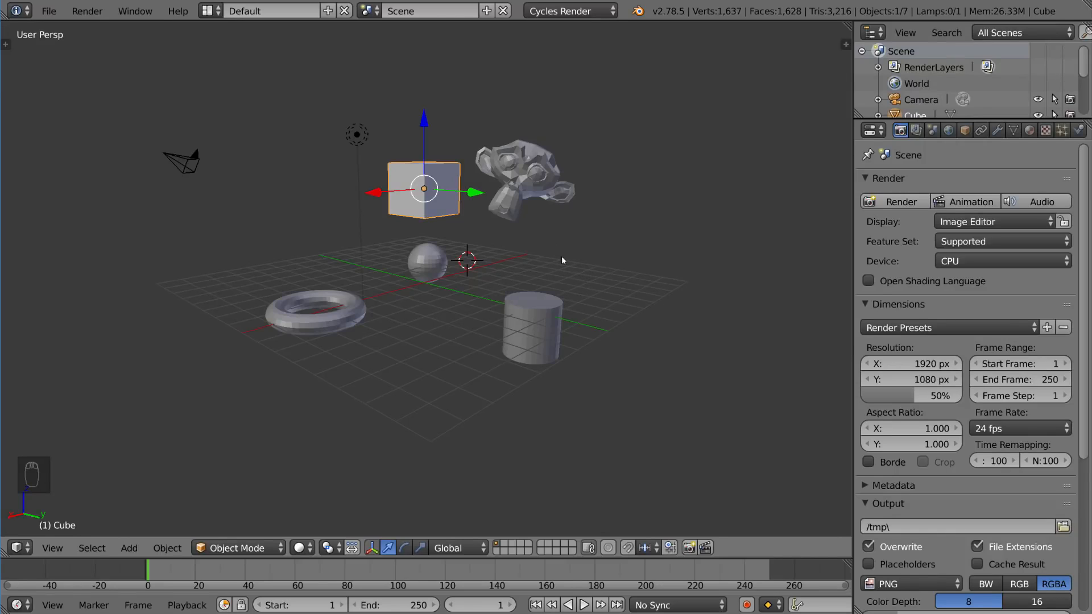
Step: Clear the cube's rotation, location and scale so it sits unrotated at the scene origin
key(alt+r)
key(alt+g)
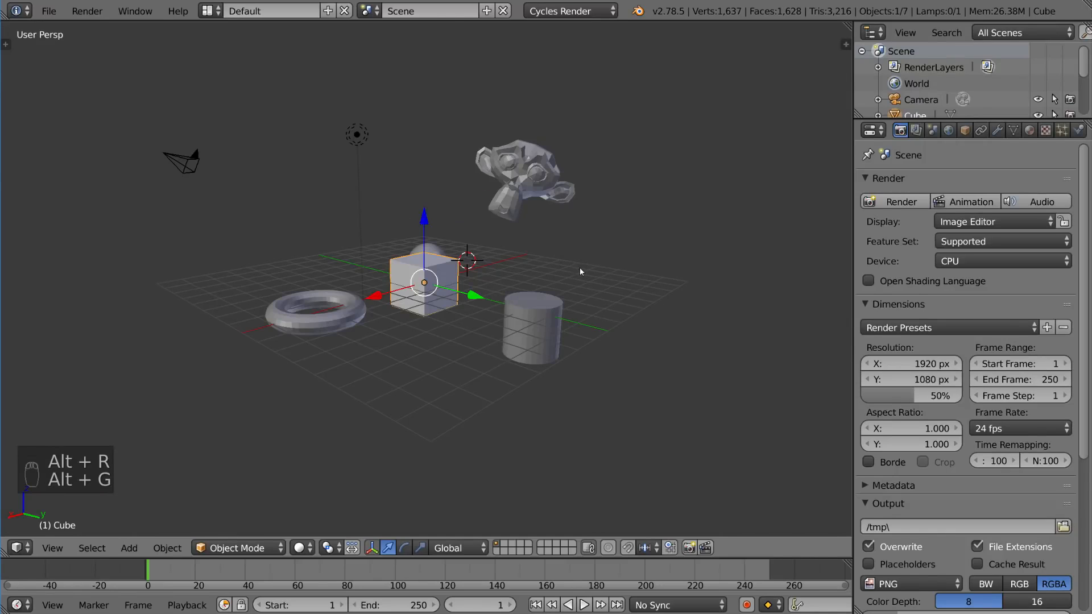
key(alt+s)
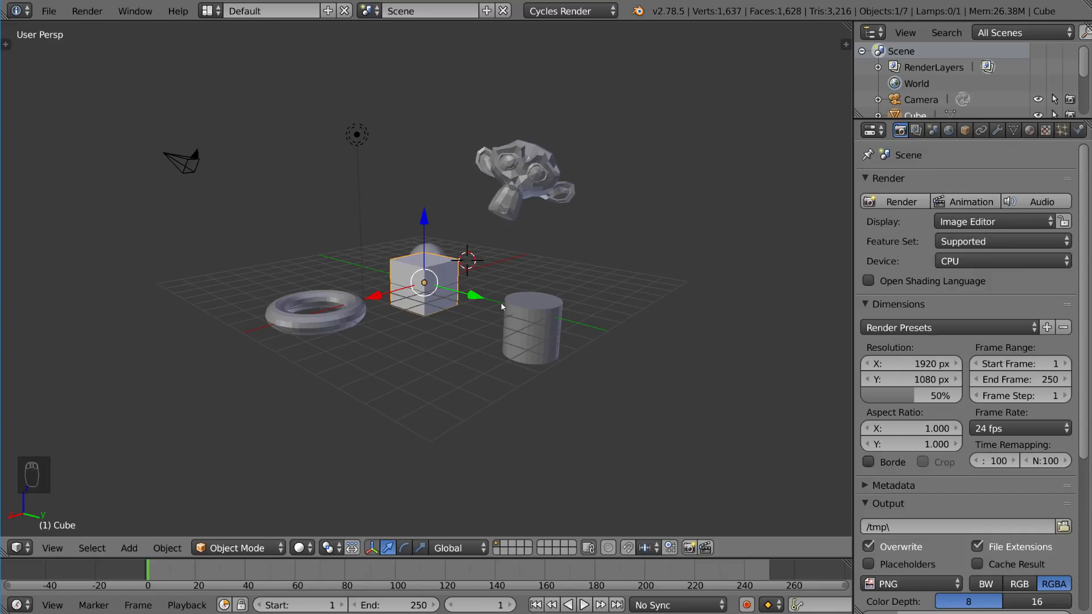
Step: Rotate the cube with the rotation manipulator's rings, finishing with the Z ring, and clear the rotation
click(403, 548)
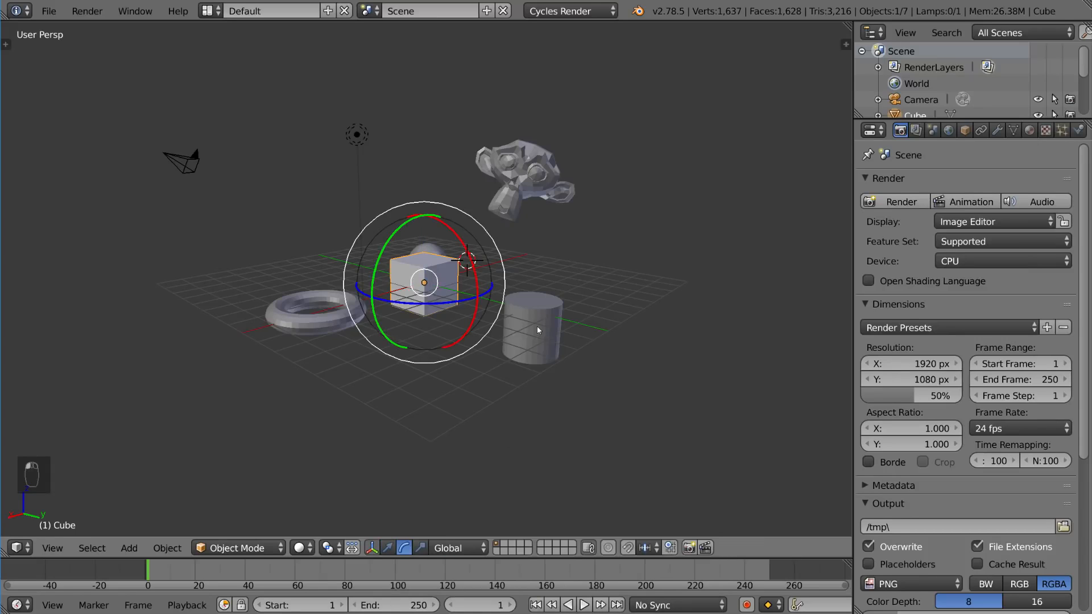
scroll(524, 305, up, 5)
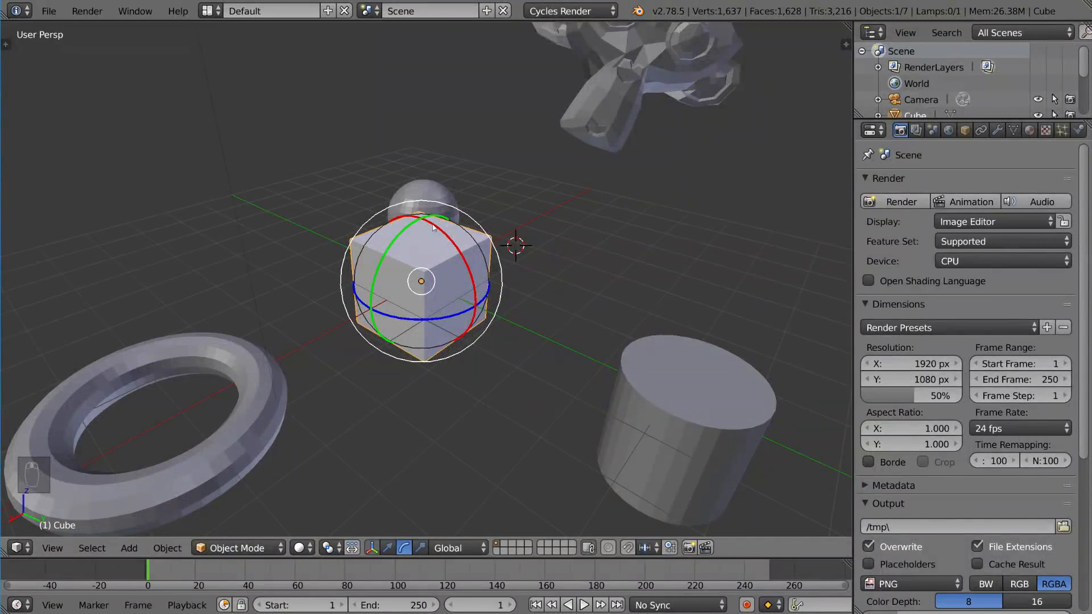
drag(434, 227, 405, 229)
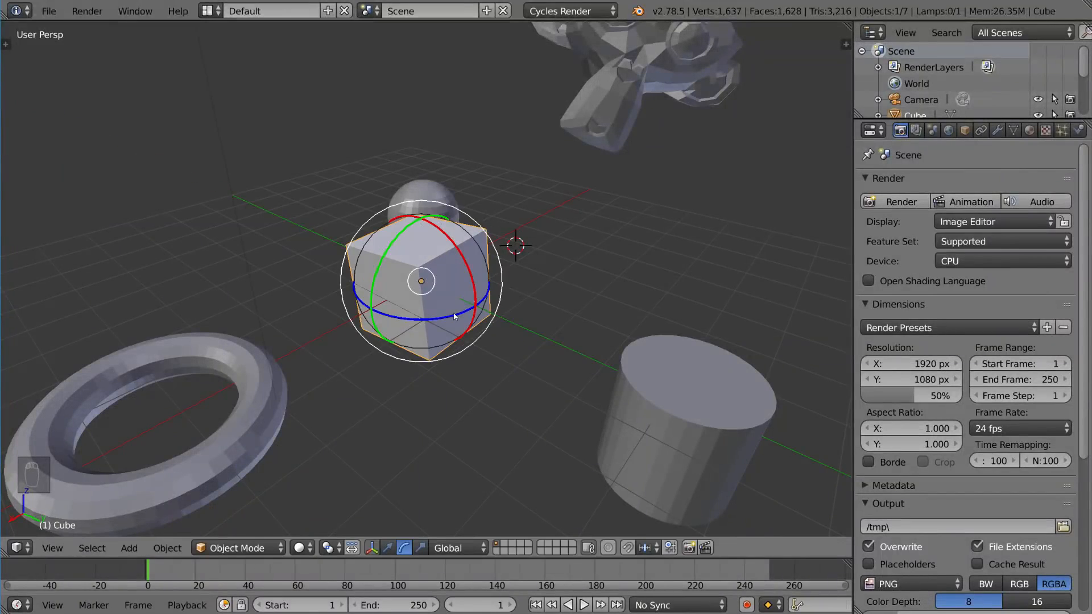
drag(454, 316, 528, 281)
key(alt+r)
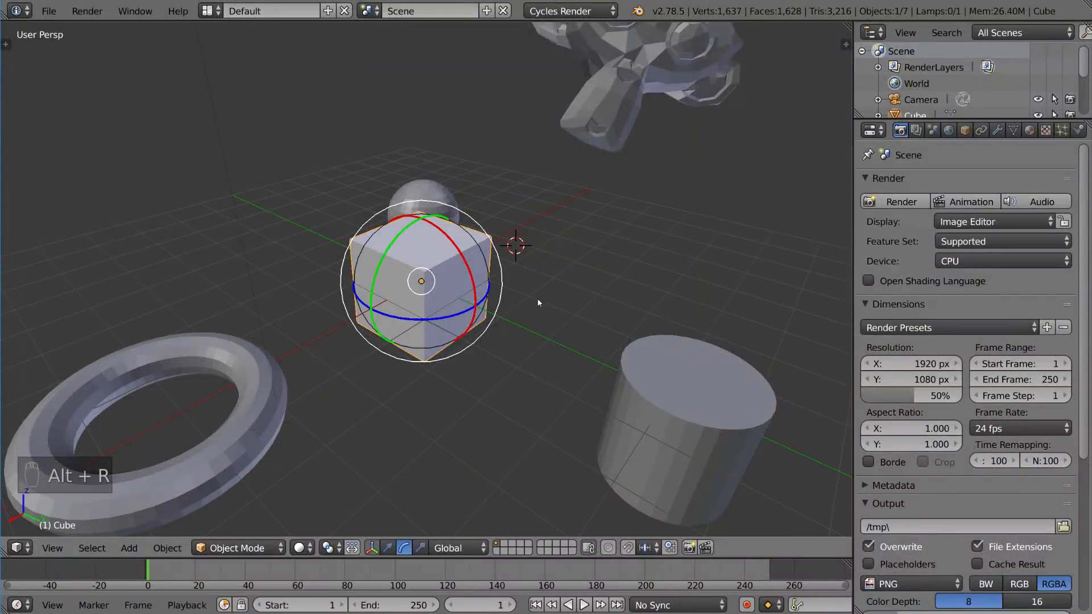
Step: Scale the cube along Y and X and then uniformly with the scale manipulator, clearing the scale after each test
click(421, 548)
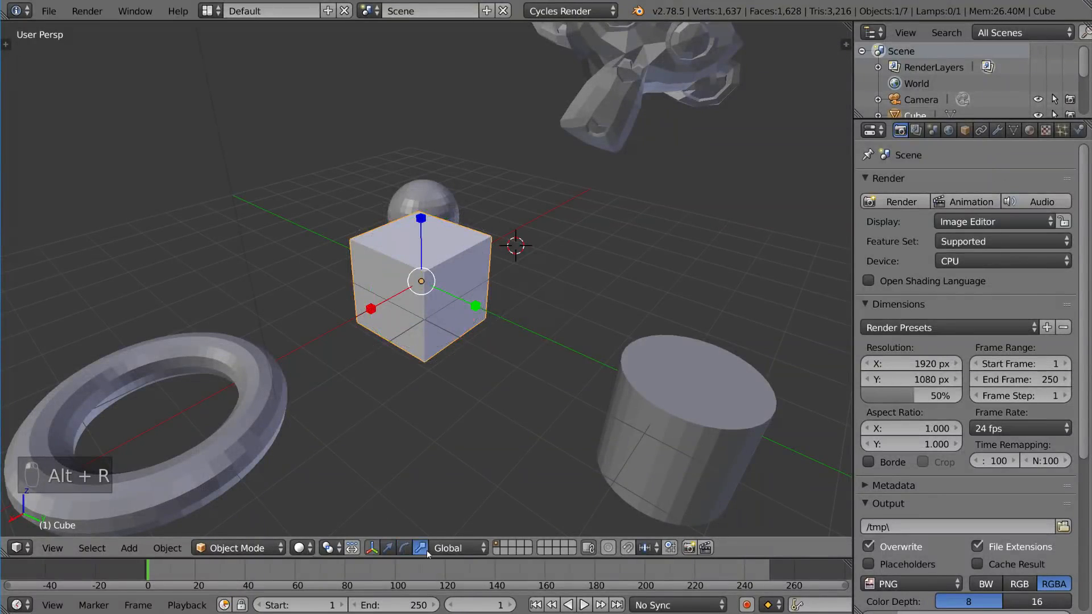
drag(476, 306, 476, 310)
mouse_move(371, 309)
mouse_down()
mouse_move(281, 358)
mouse_move(359, 316)
mouse_up()
key(alt+s)
drag(449, 275, 477, 288)
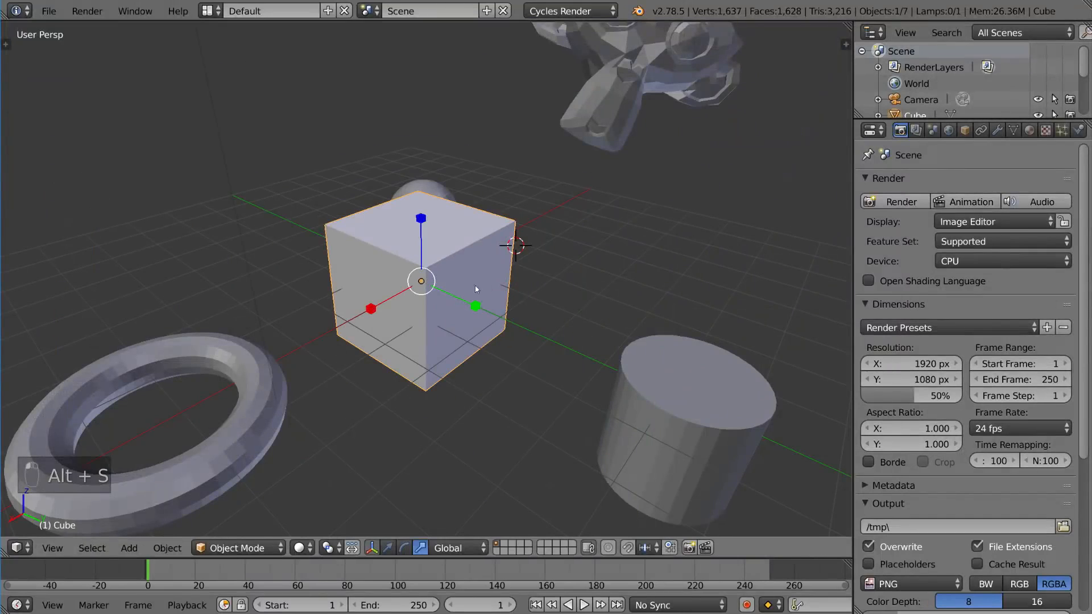
key(alt+s)
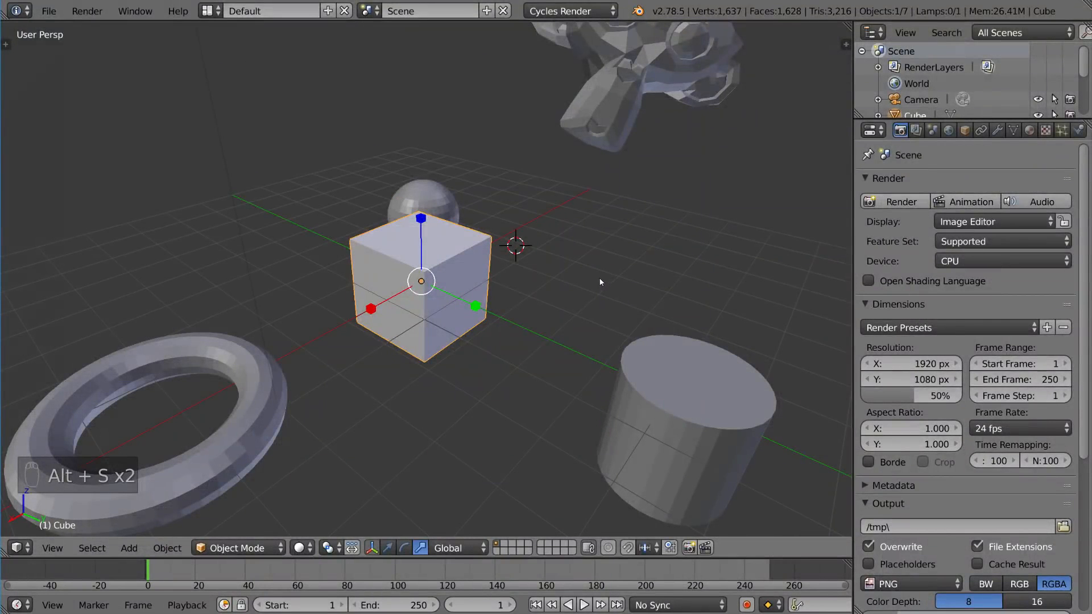
Step: Switch the transform manipulator back to translation with the whole set of objects in view
scroll(582, 331, down, 4)
mouse_move(581, 331)
middle_down()
mouse_move(558, 320)
mouse_move(599, 340)
middle_up()
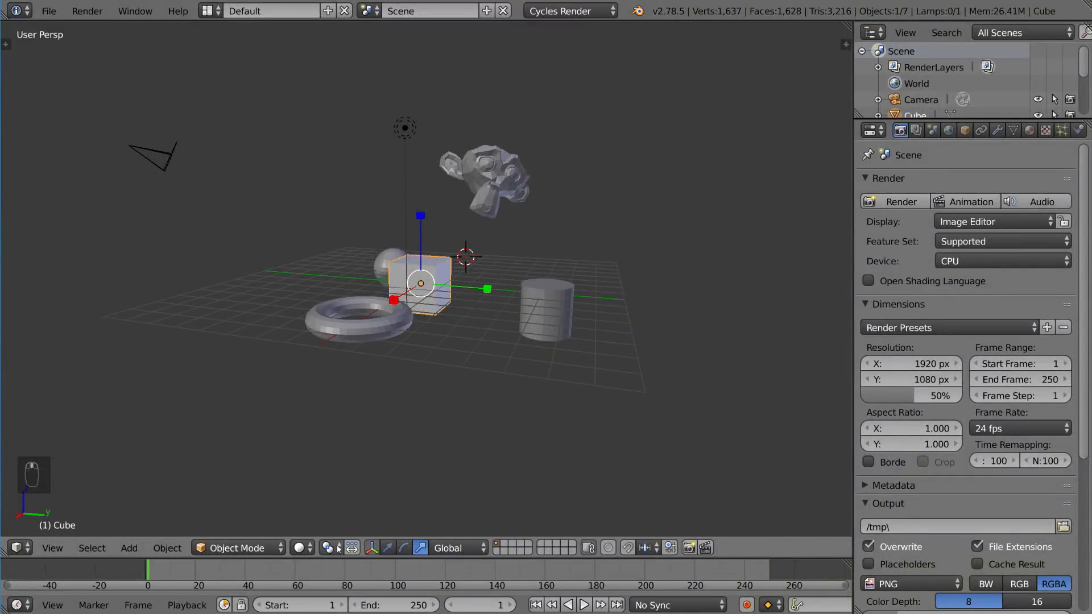
click(388, 548)
mouse_move(514, 380)
middle_down()
mouse_move(525, 382)
mouse_move(504, 384)
mouse_move(503, 369)
middle_up()
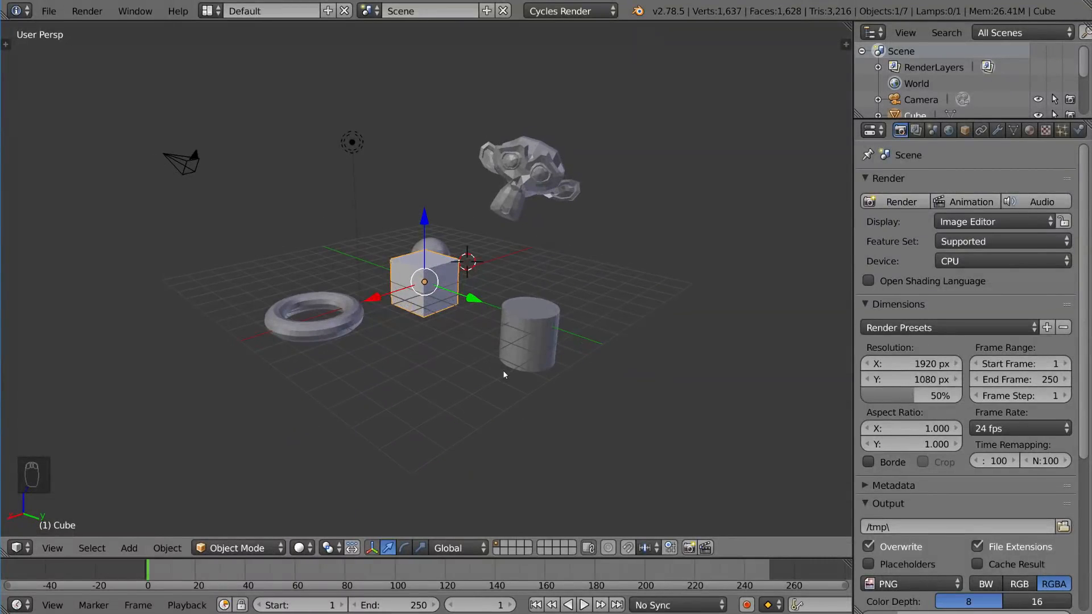
scroll(503, 371, up, 2)
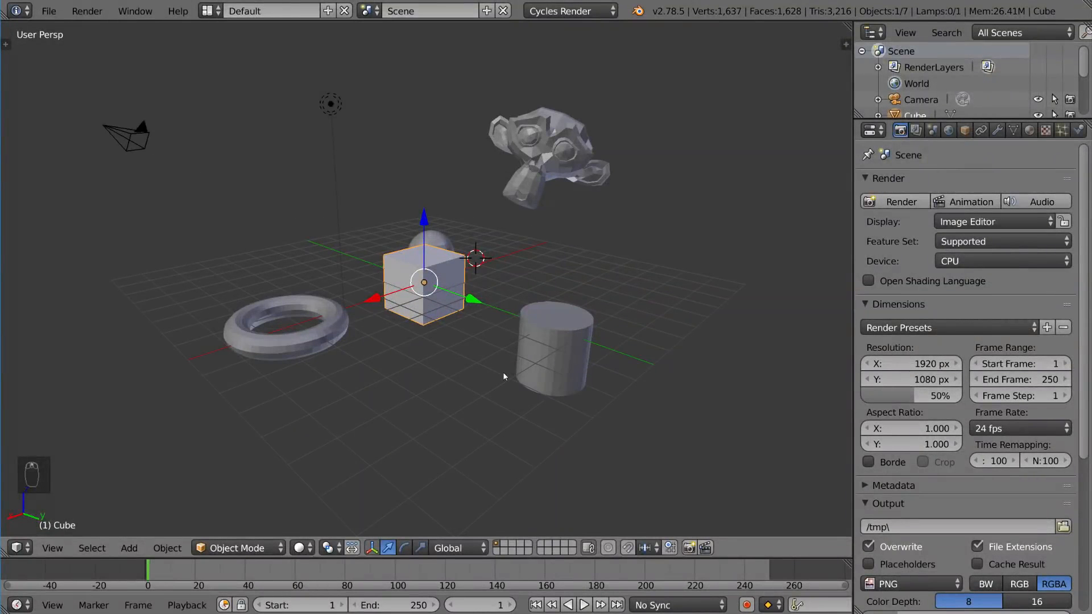